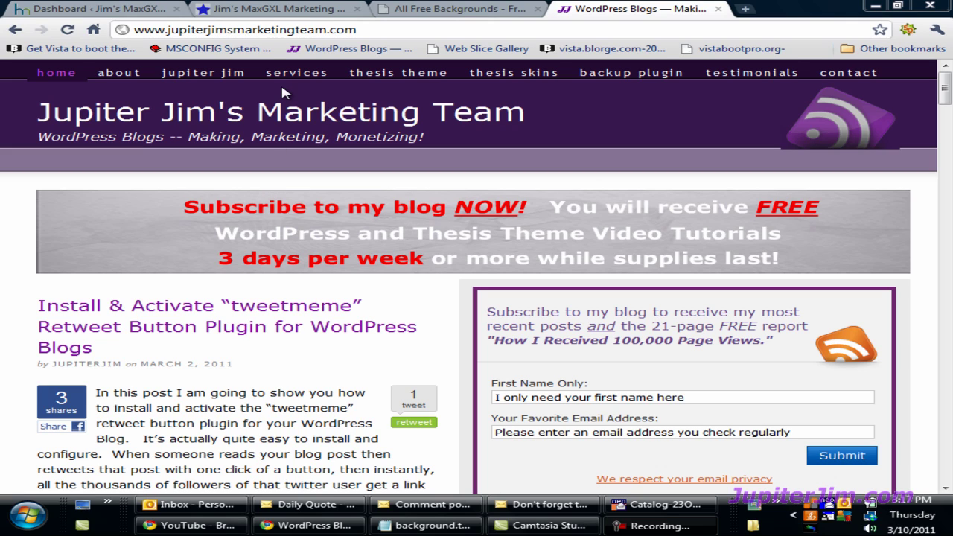
click(285, 6)
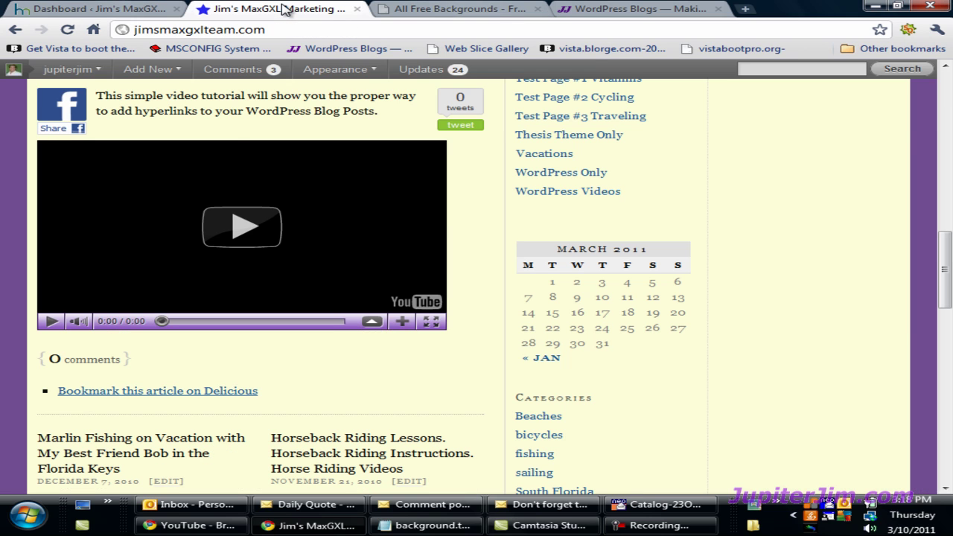
drag(945, 268, 939, 104)
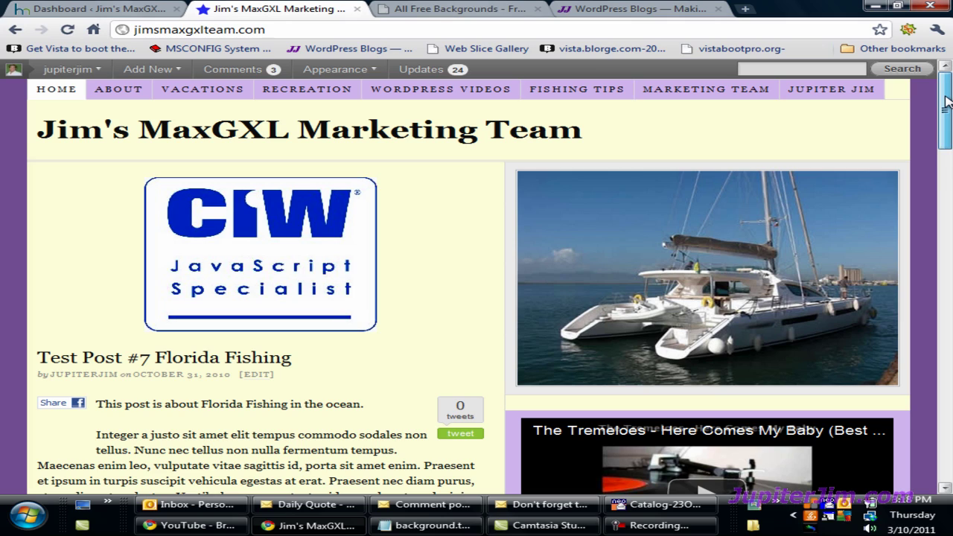
mouse_move(946, 102)
mouse_down()
mouse_move(947, 461)
mouse_move(945, 108)
mouse_up()
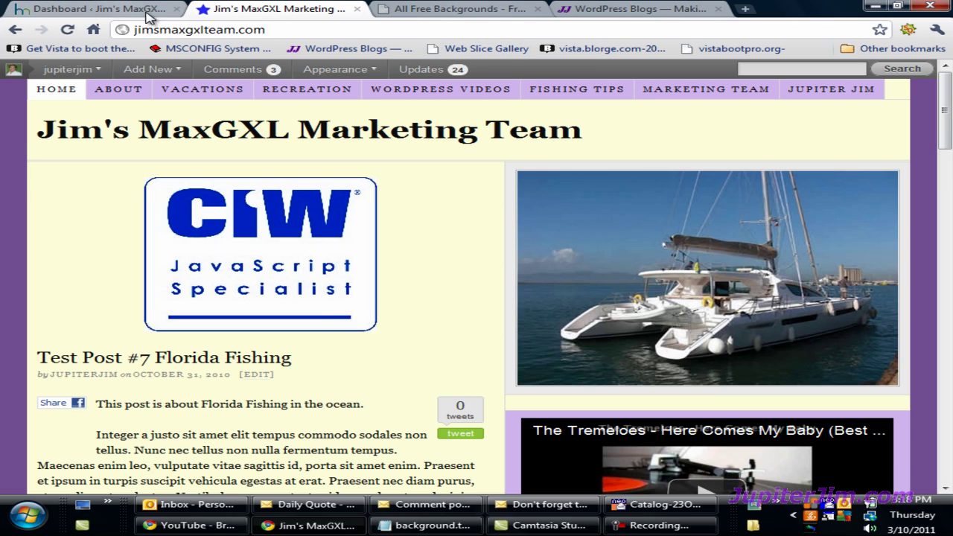
Open the admin dashboard (9 categories, 15 tags) and expand the Thesis settings menu in the sidebar.
click(110, 11)
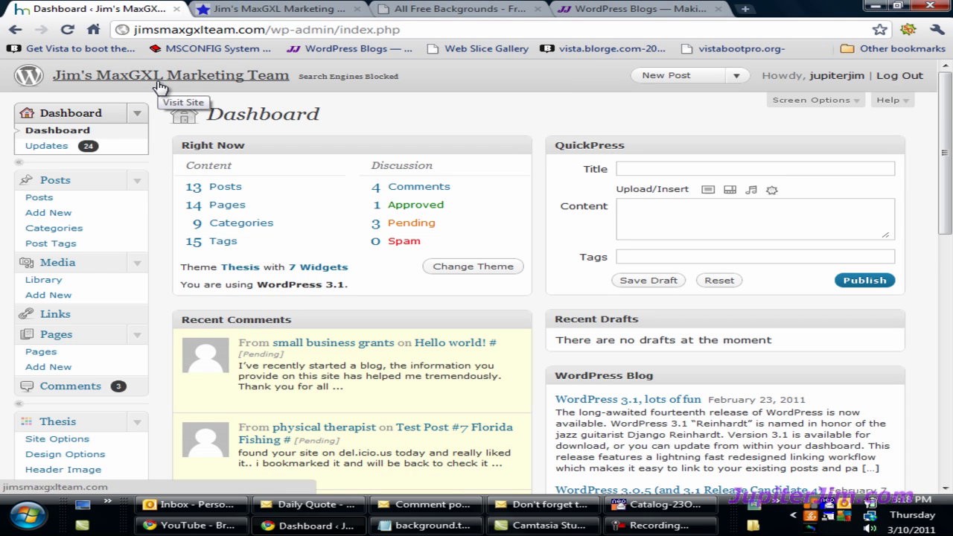
scroll(159, 86, down, 3)
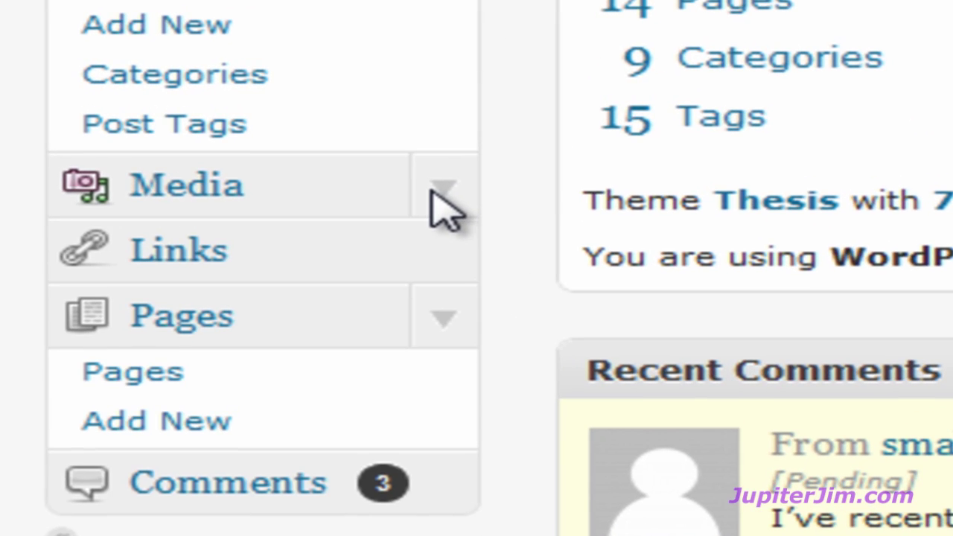
click(433, 191)
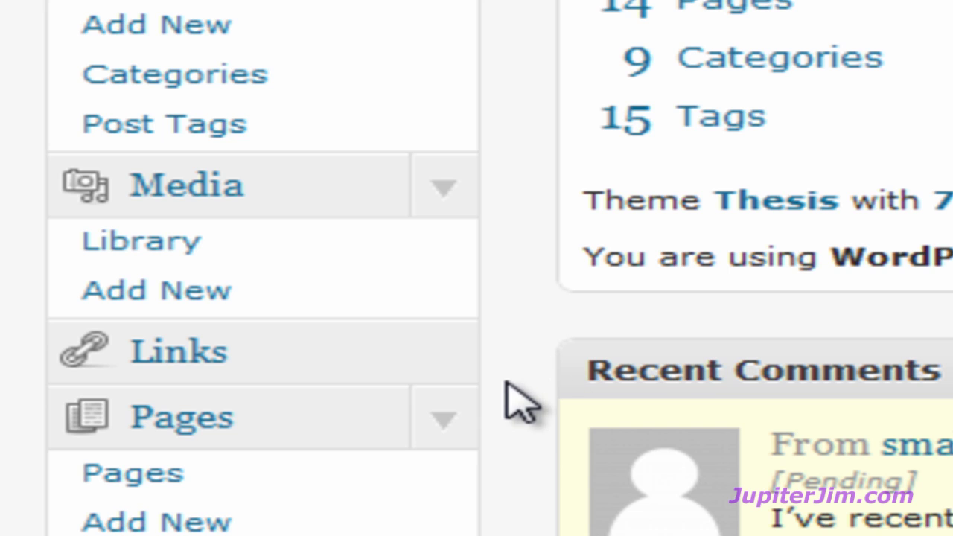
scroll(581, 459, down, 2)
scroll(588, 462, down, 3)
click(445, 252)
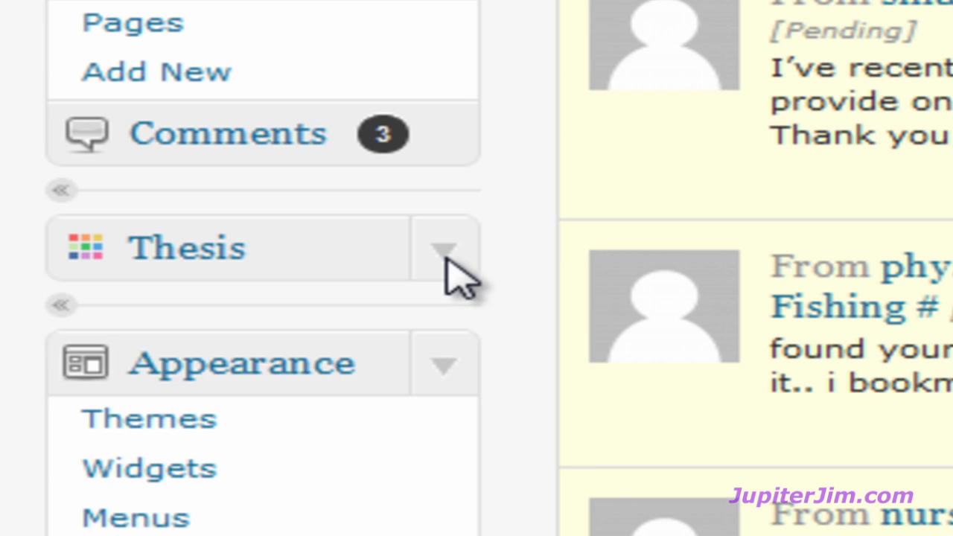
click(445, 251)
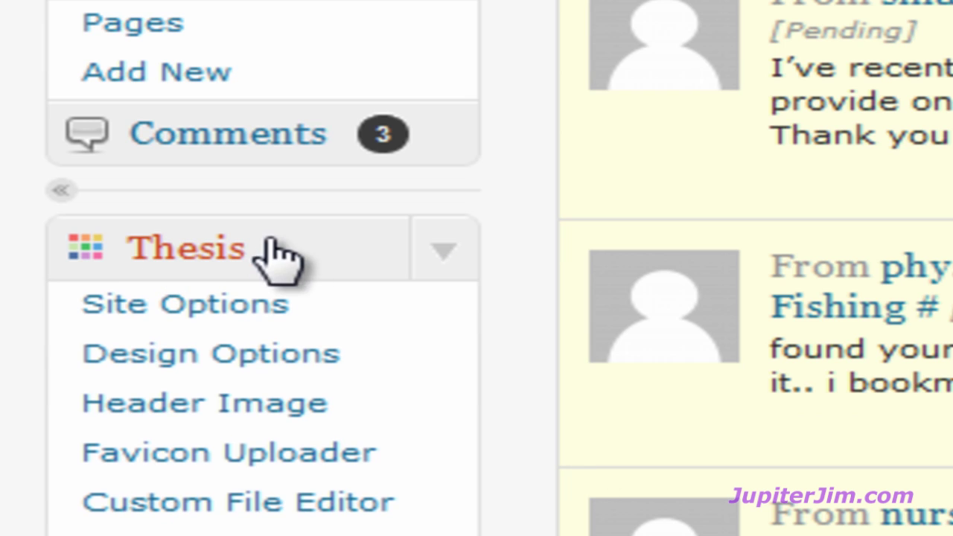
Open Thesis Site Options and confirm 'Enable custom stylesheet' under Custom Stylesheet Options is ticked.
click(312, 318)
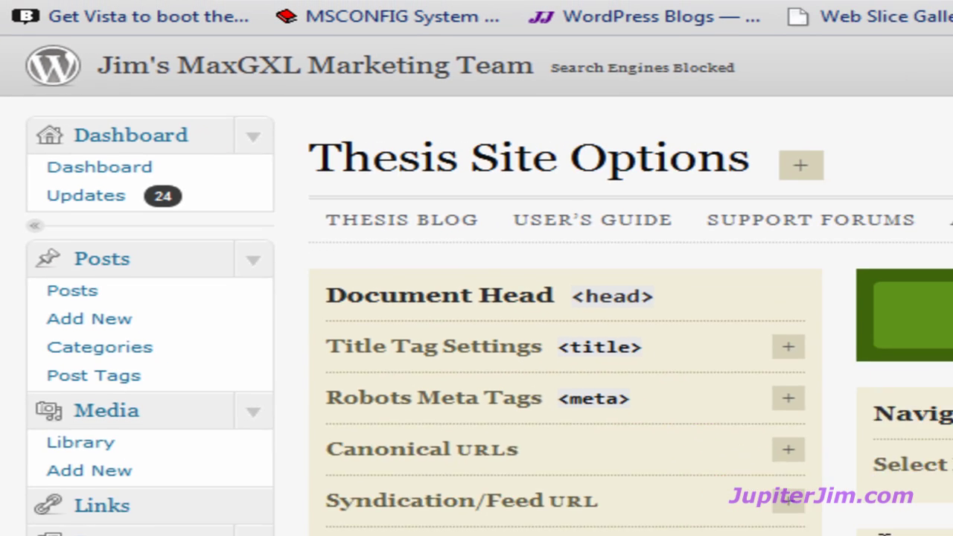
scroll(476, 298, down, 5)
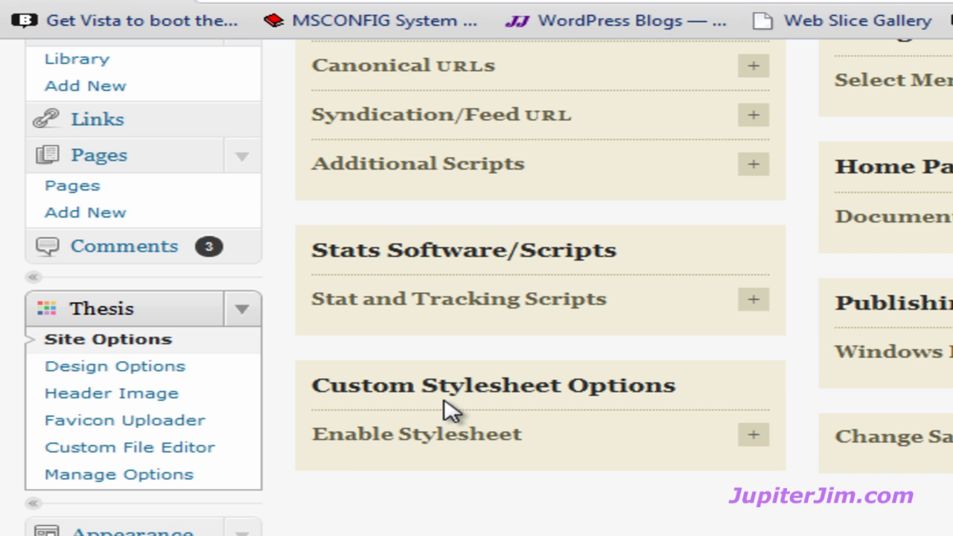
click(754, 437)
scroll(754, 439, down, 2)
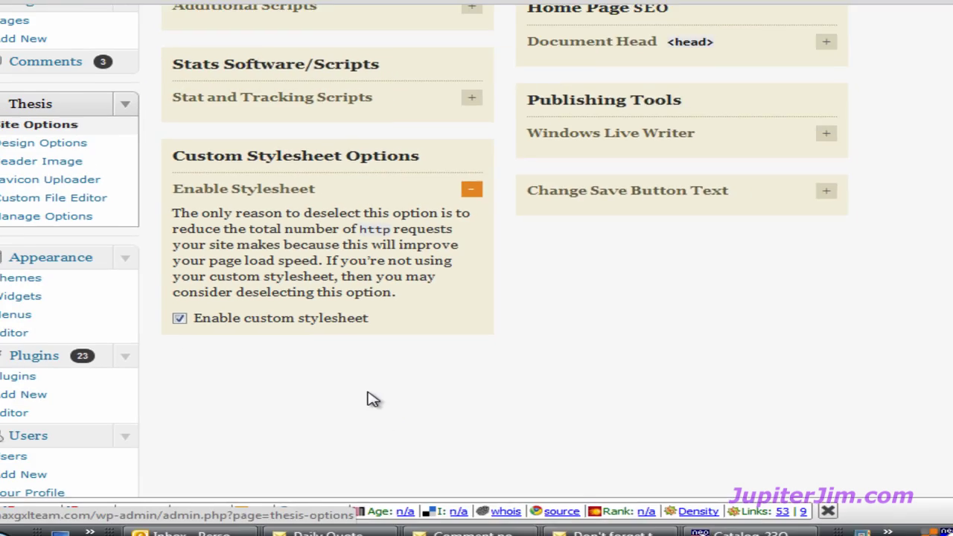
scroll(372, 397, up, 5)
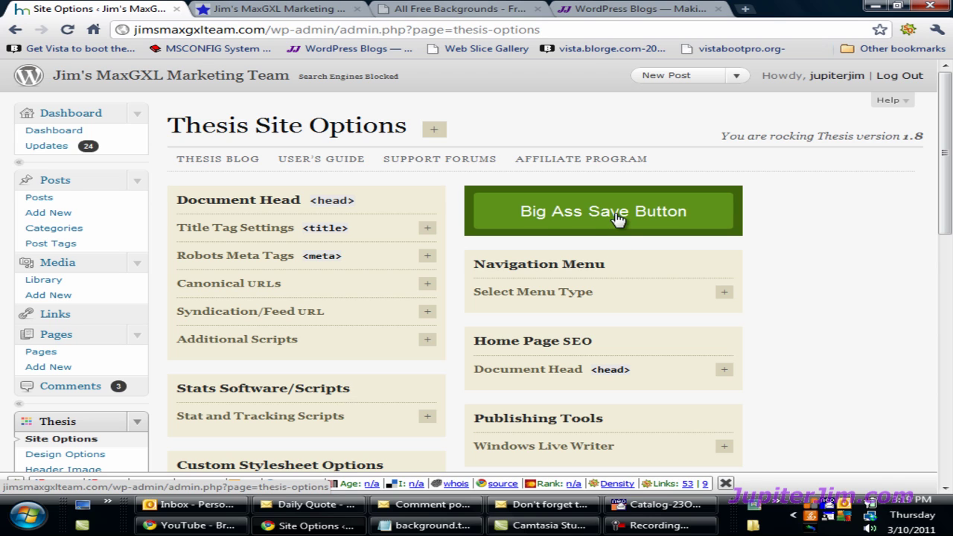
scroll(451, 300, down, 3)
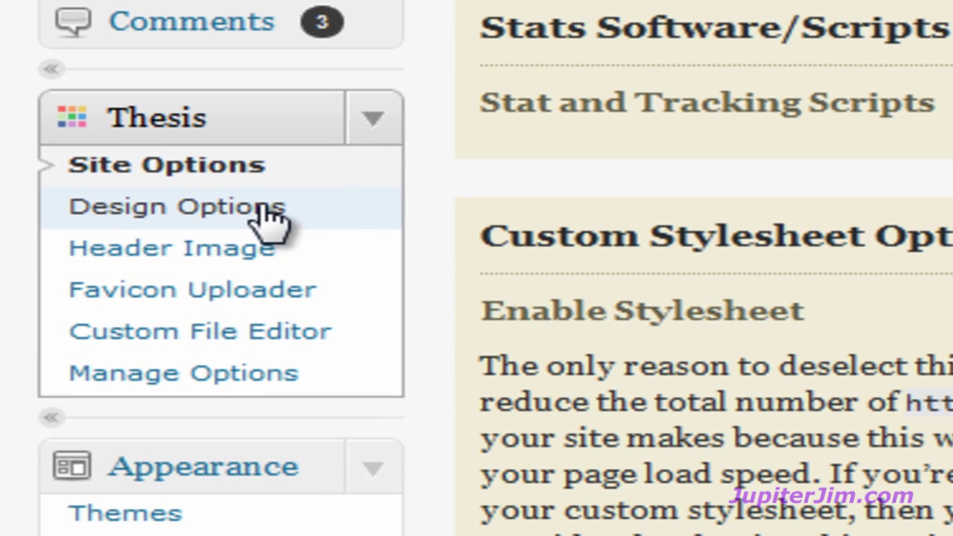
Open Thesis Design Options, revealing HTML Framework (Page) and Outer Page Padding left at 0.0.
click(347, 216)
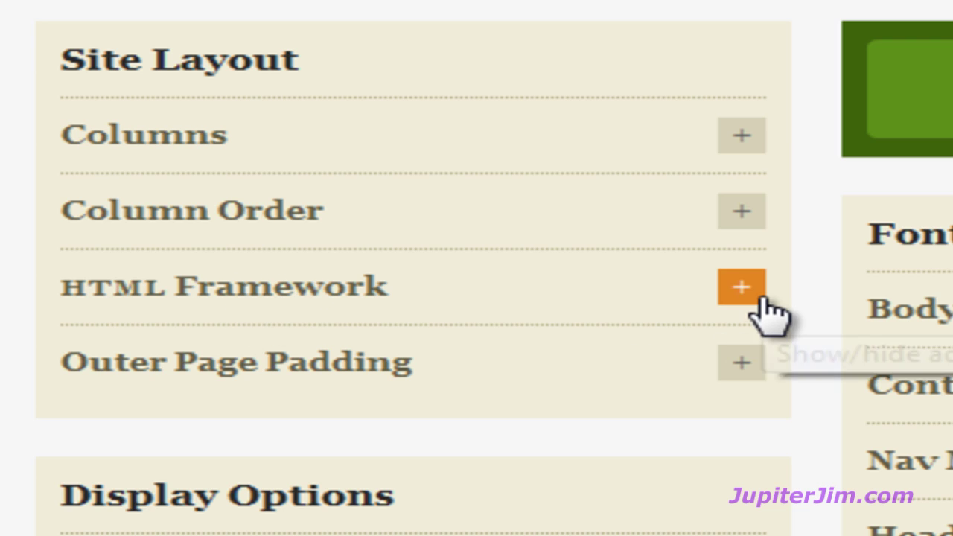
click(740, 288)
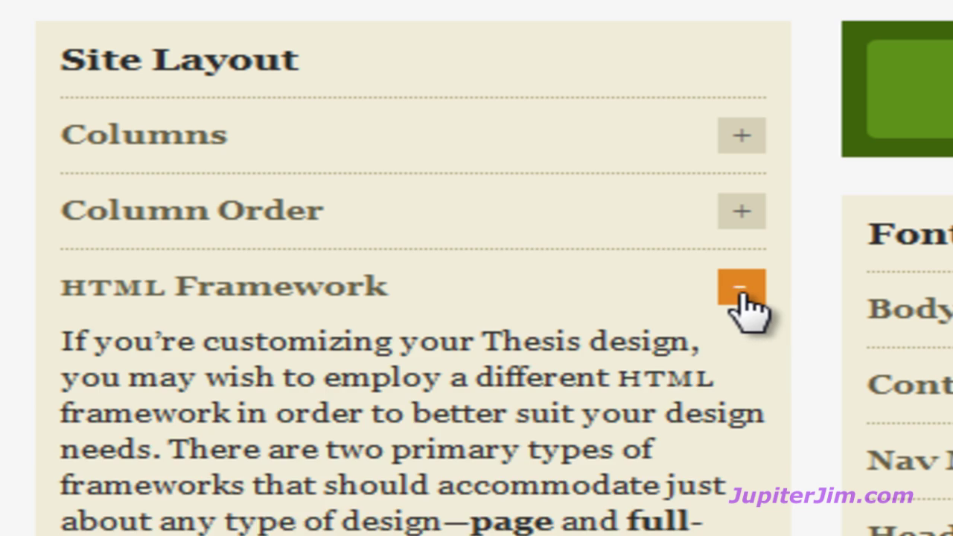
scroll(737, 298, down, 3)
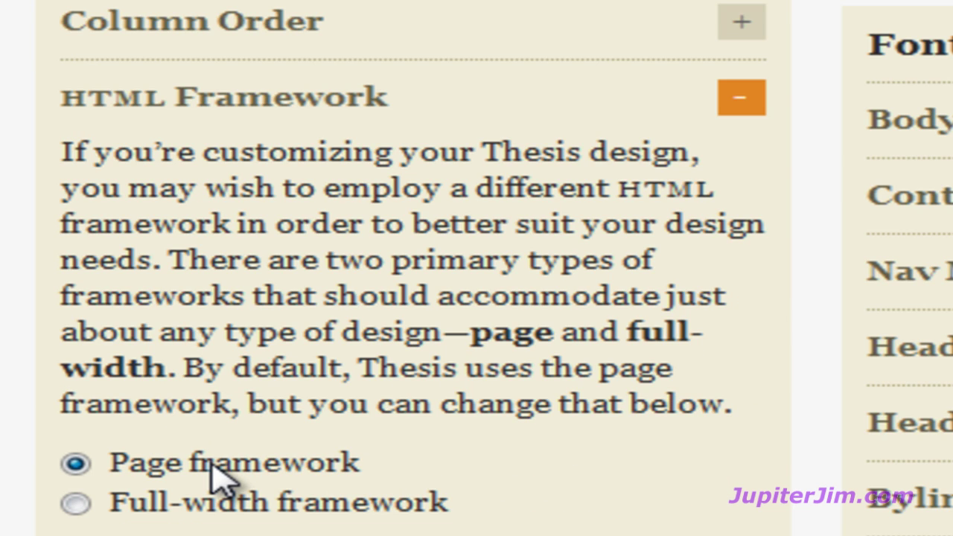
scroll(216, 477, down, 3)
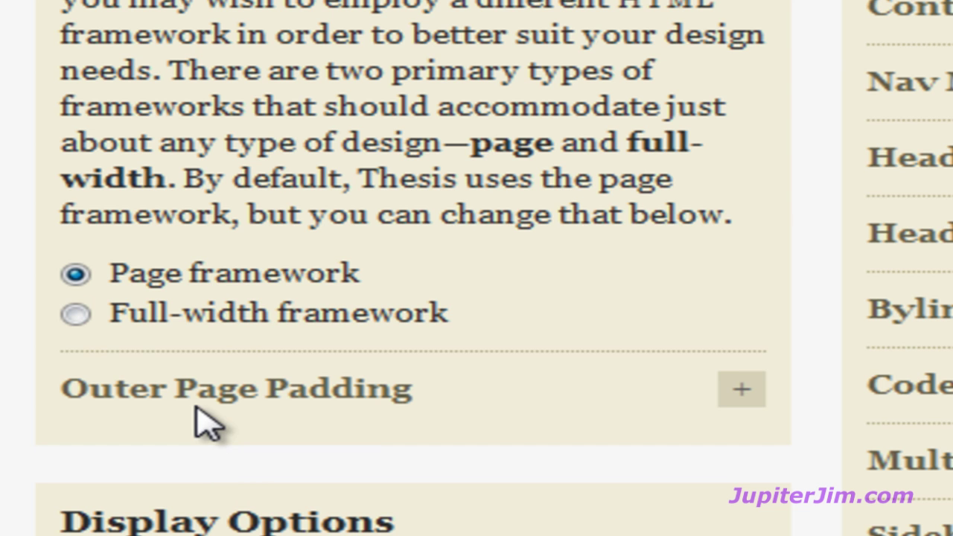
click(741, 389)
scroll(766, 410, down, 6)
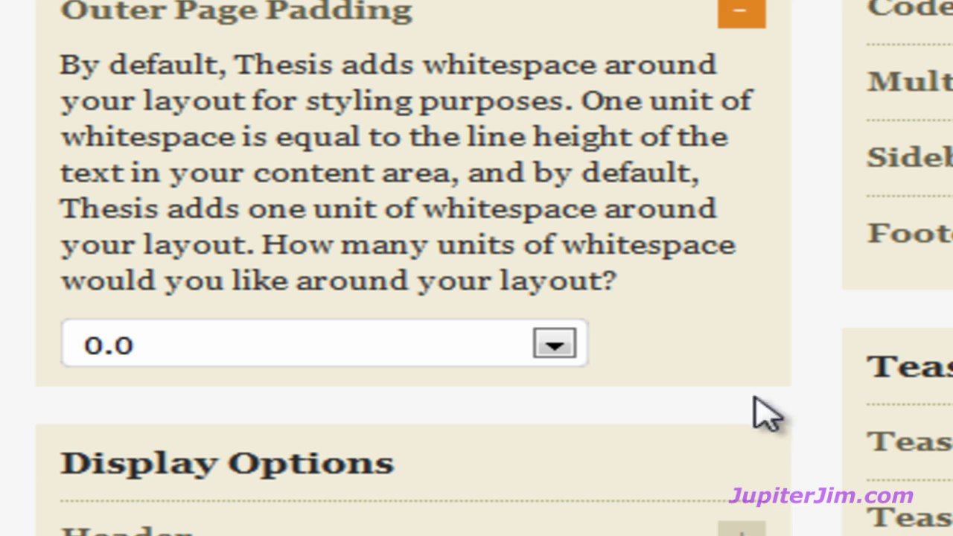
click(564, 346)
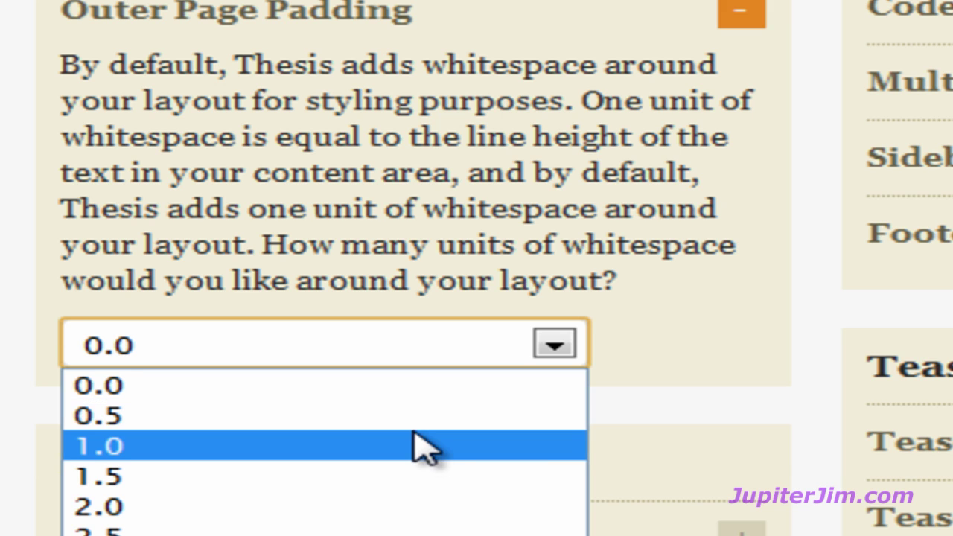
click(647, 424)
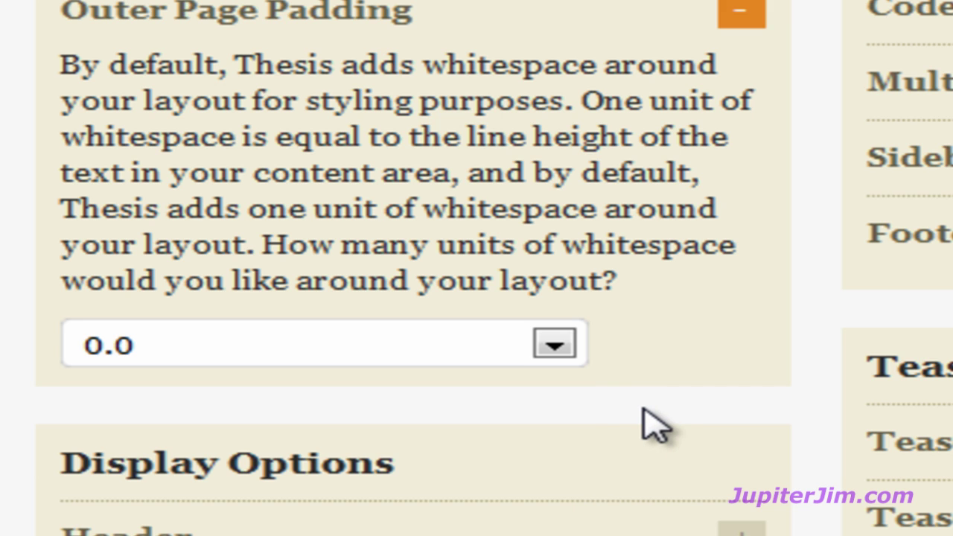
scroll(648, 424, up, 5)
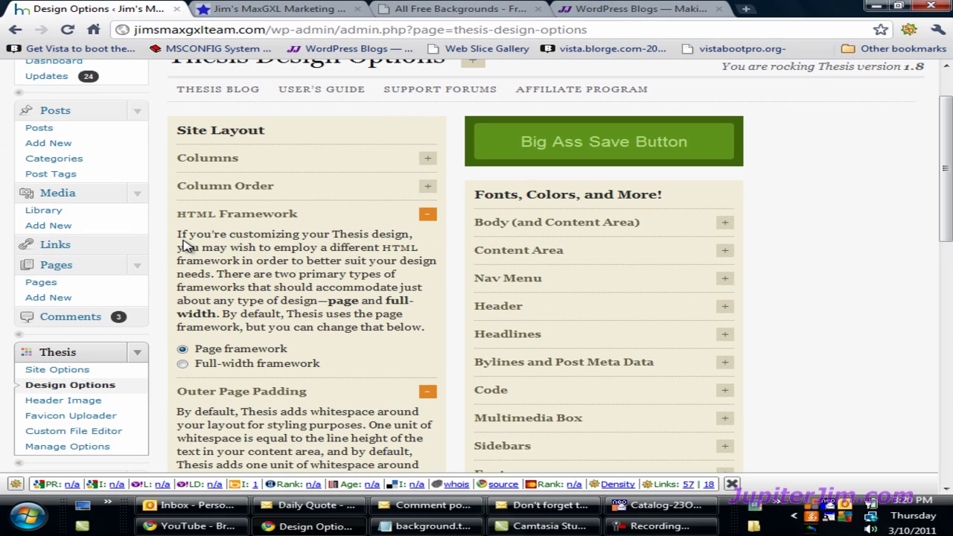
Review background.txt's body background rule, highlighting its url and 0 0 position values.
click(426, 527)
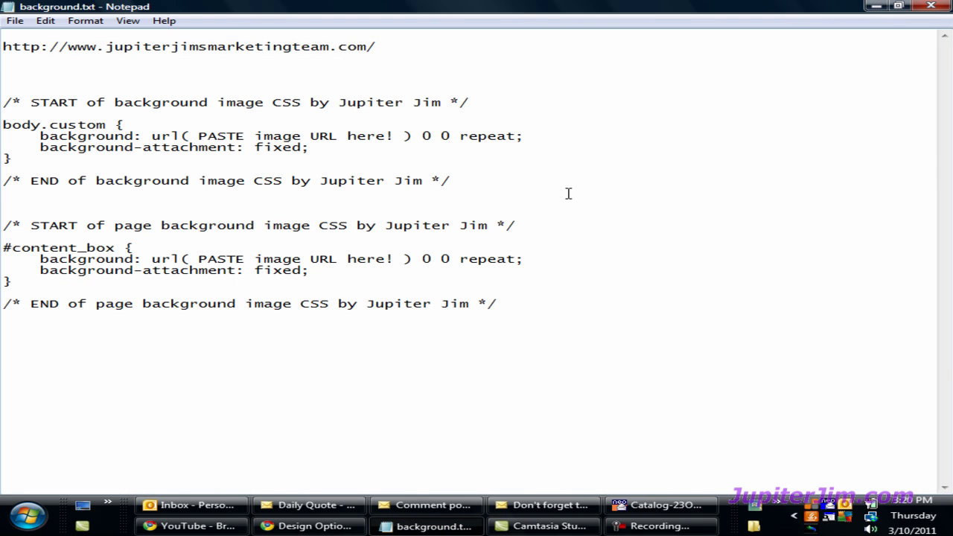
double_click(213, 47)
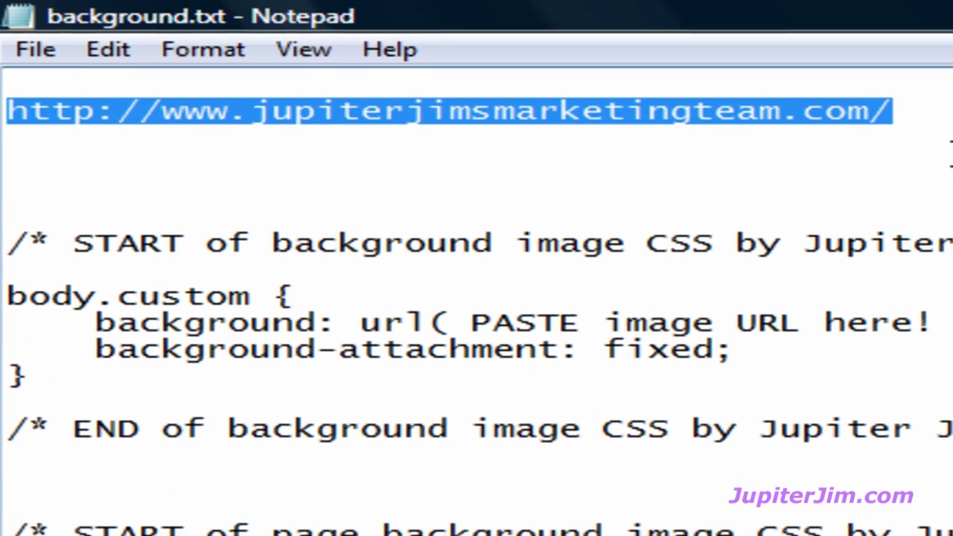
click(401, 49)
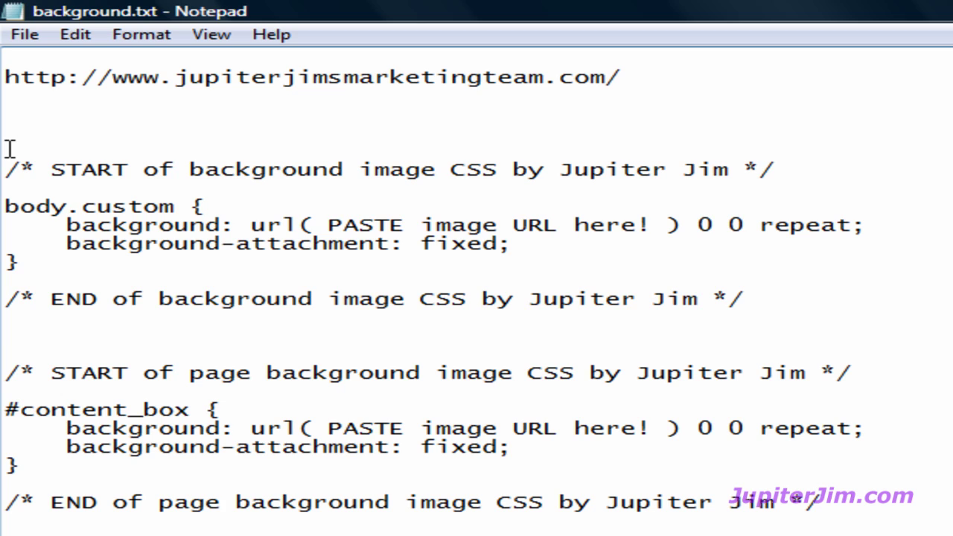
double_click(265, 227)
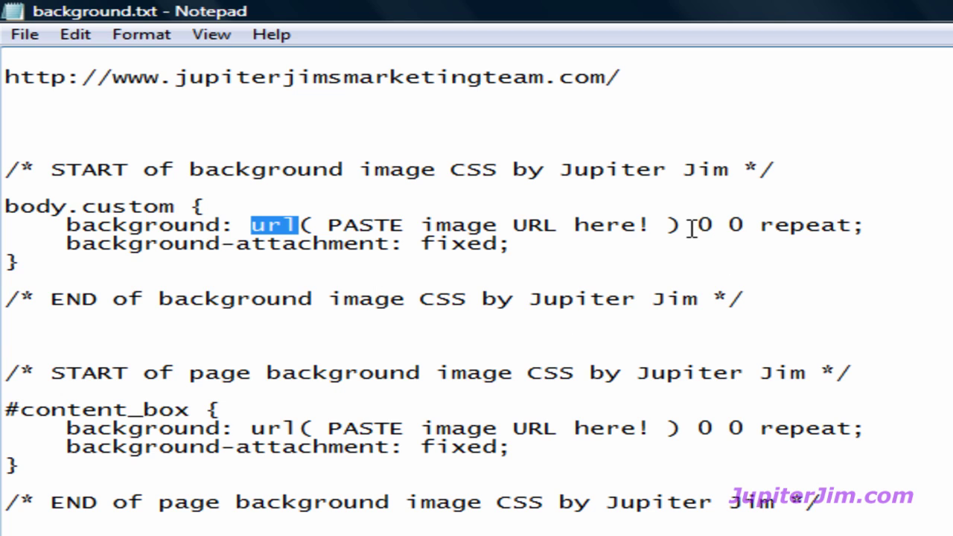
drag(681, 225, 745, 216)
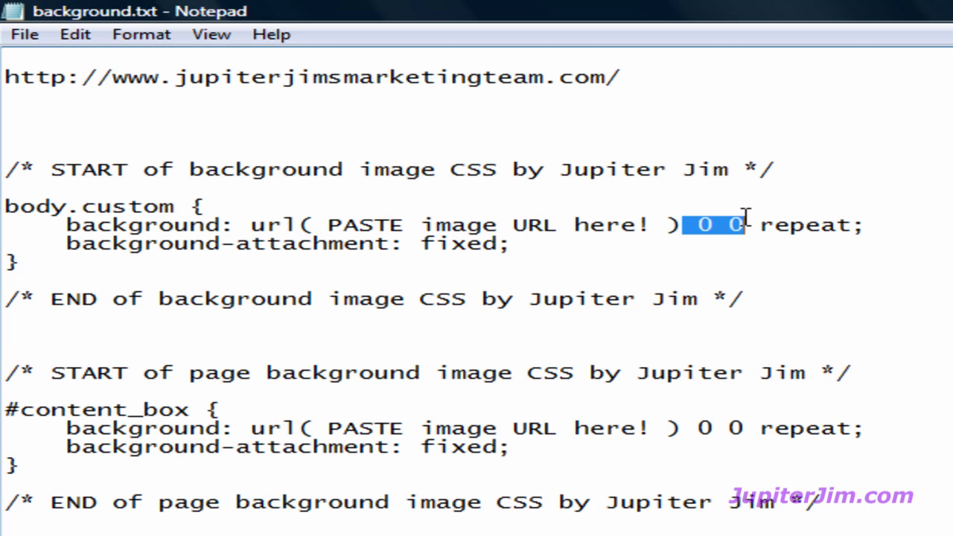
click(5, 280)
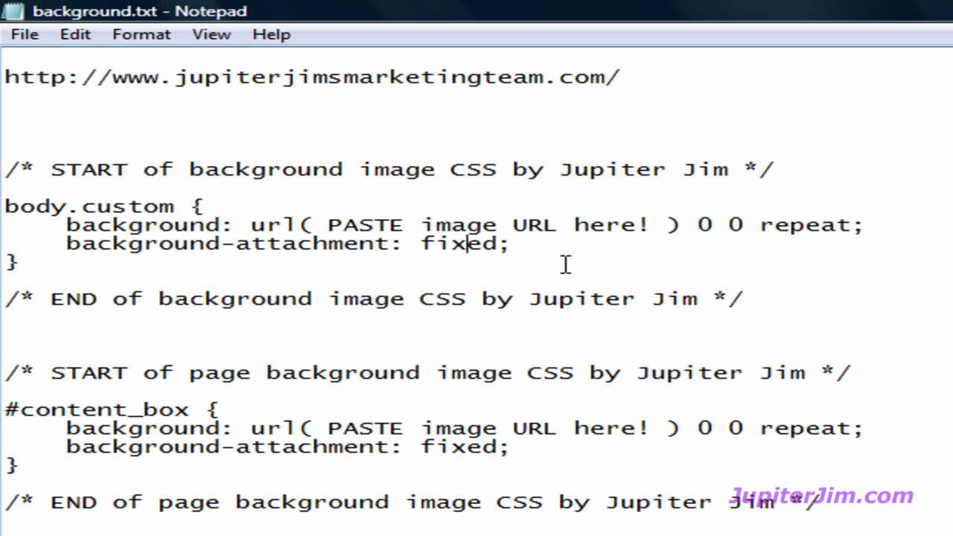
Note the fixed attachment value, then select and copy both background CSS blocks.
double_click(447, 243)
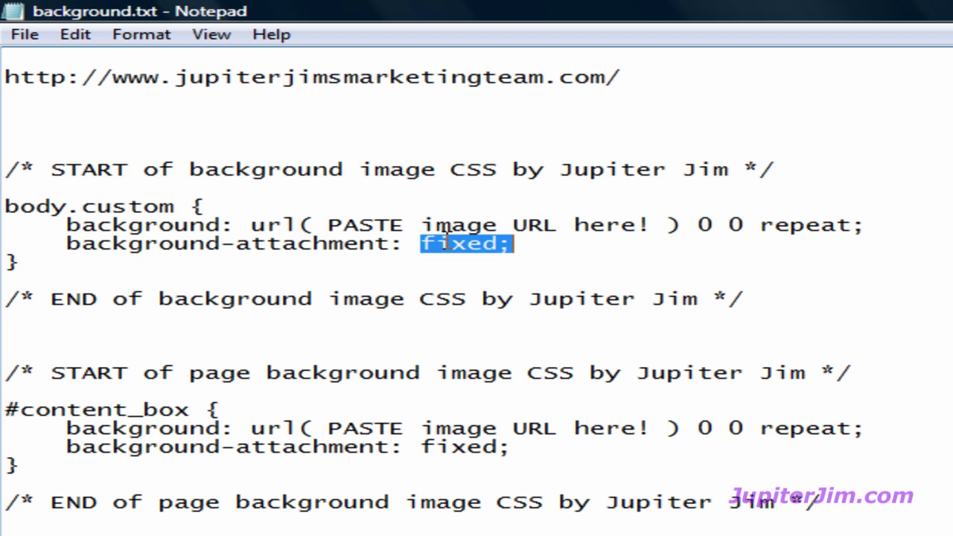
click(547, 251)
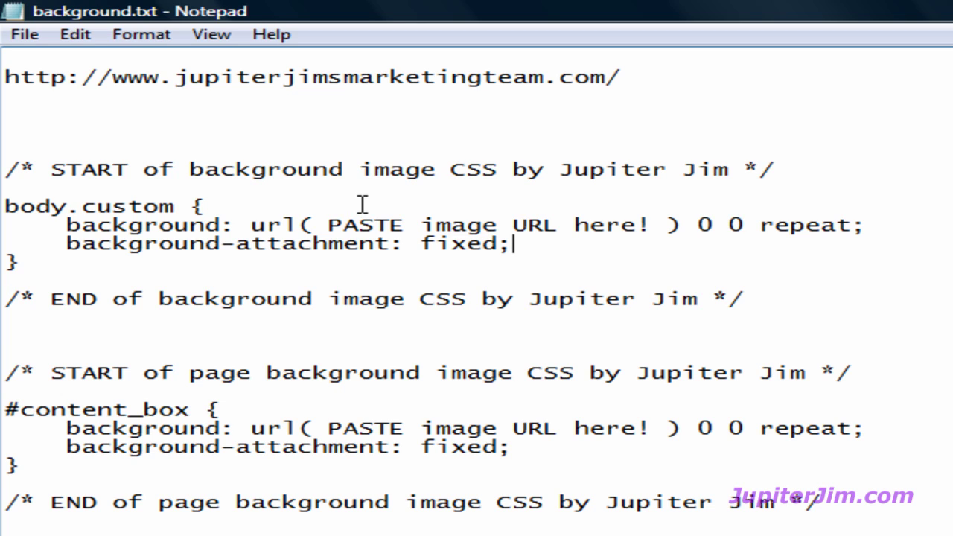
drag(8, 153, 849, 500)
key(ctrl+c)
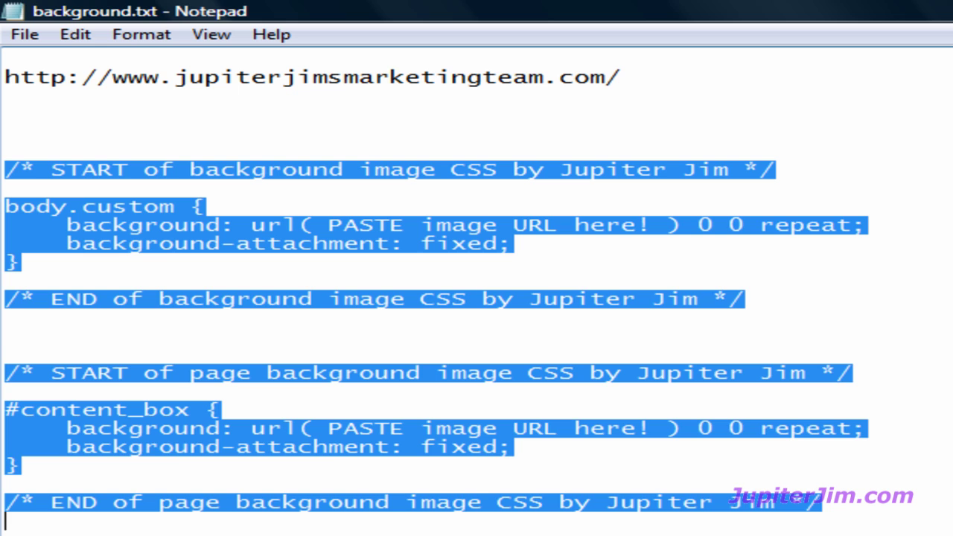
key(Left)
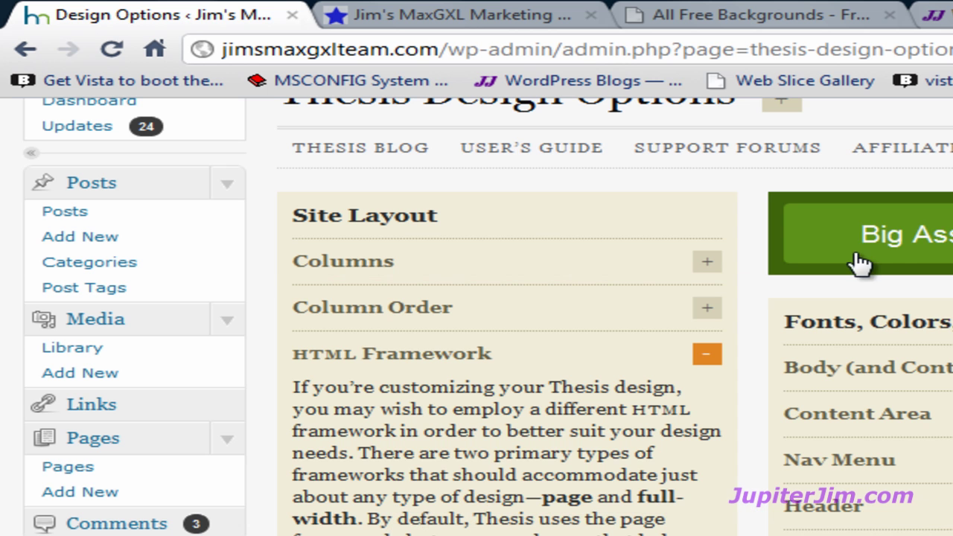
Paste the body.custom and #content_box background blocks at the end of custom.css and save.
scroll(268, 413, down, 3)
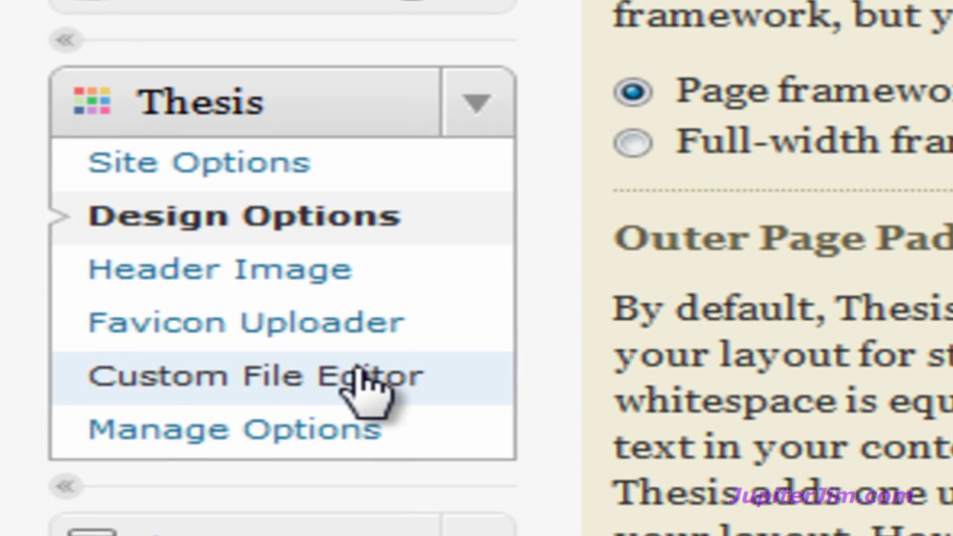
click(363, 383)
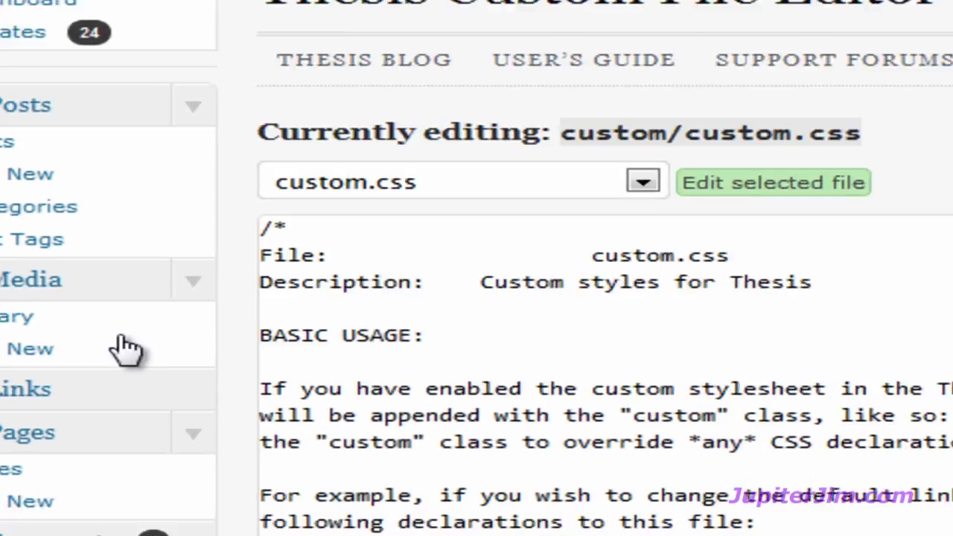
scroll(476, 298, down, 2)
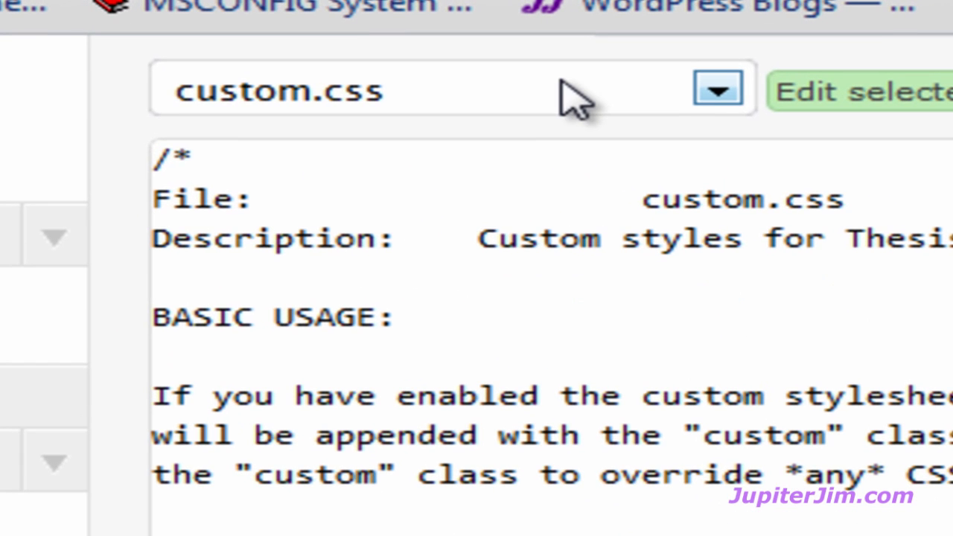
click(419, 61)
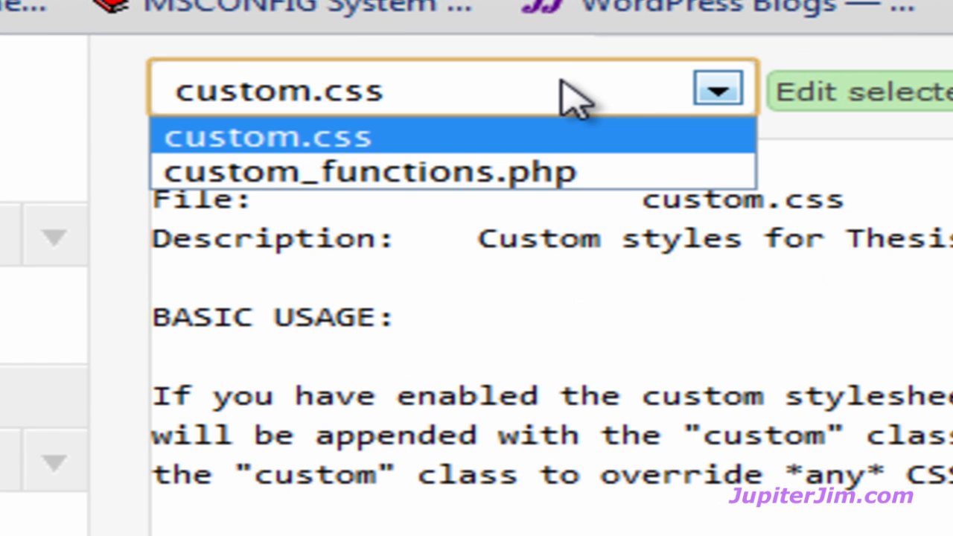
click(391, 137)
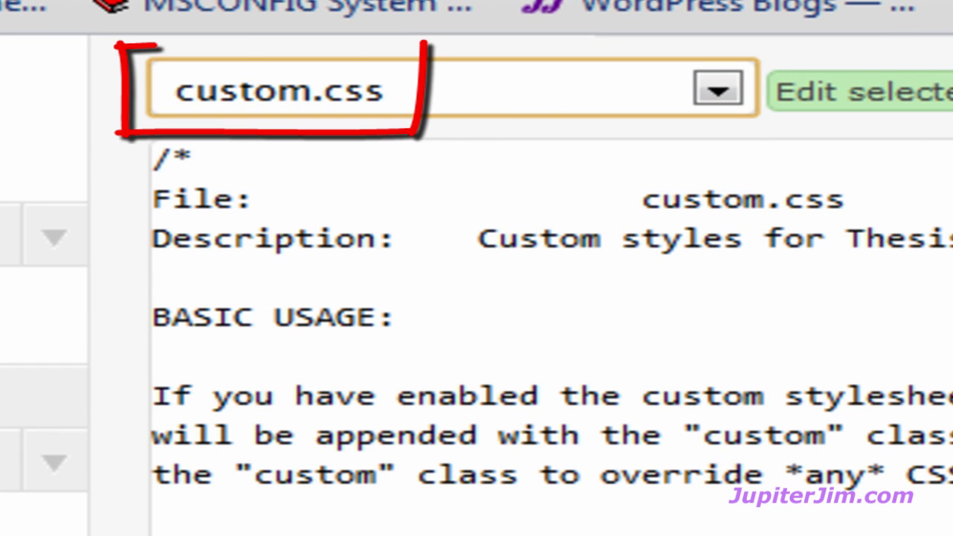
scroll(902, 312, down, 15)
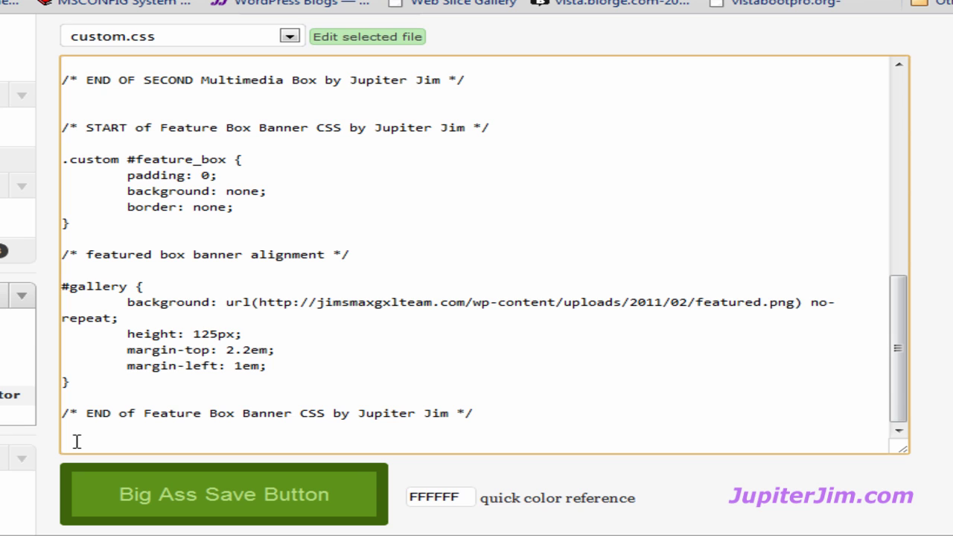
key(ctrl+v)
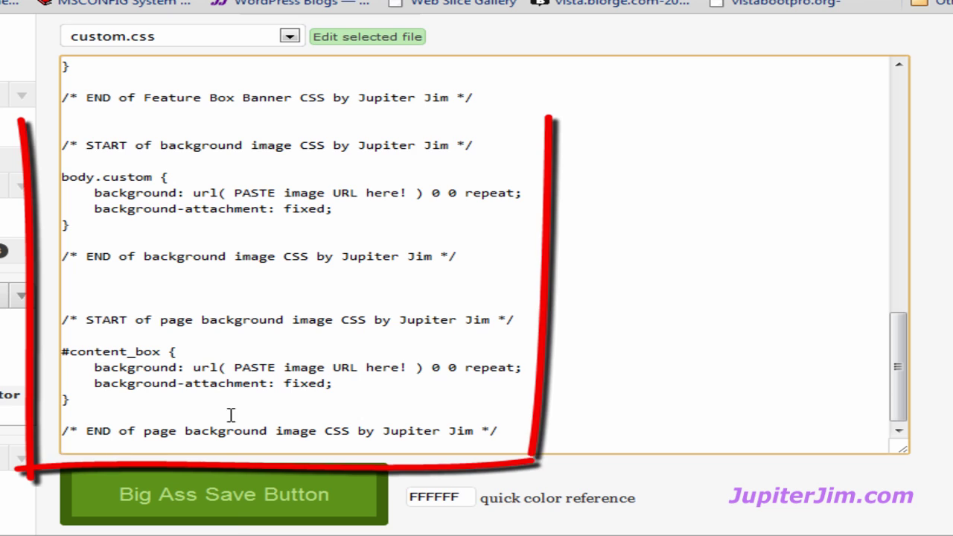
click(217, 509)
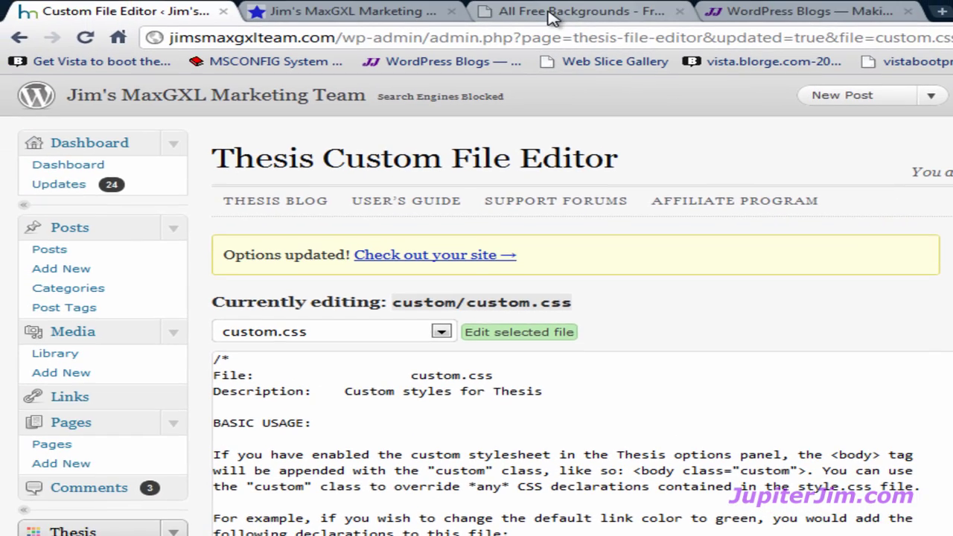
Browse the wood-grain tiles on AllFreeBackgrounds.com and check a tile's 'Save image as' option.
click(551, 14)
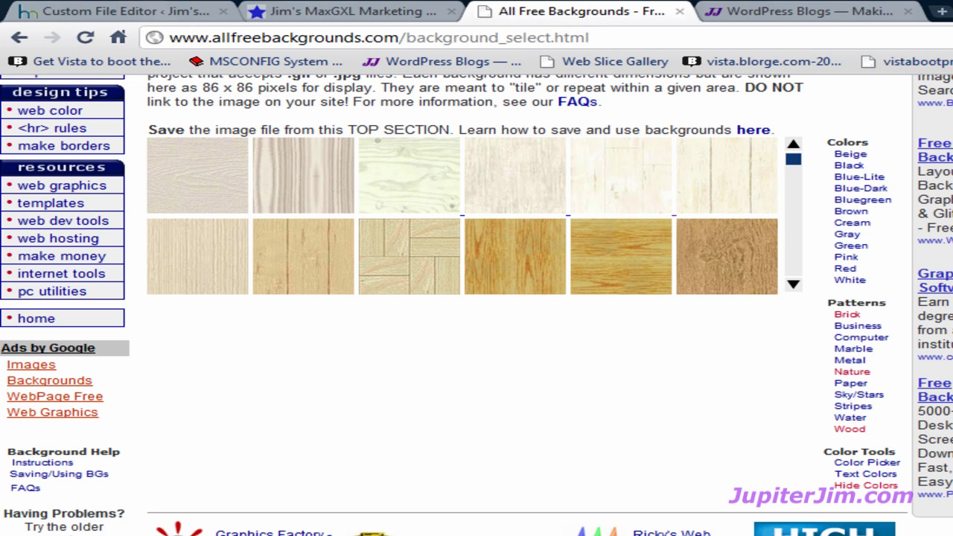
scroll(913, 404, up, 1)
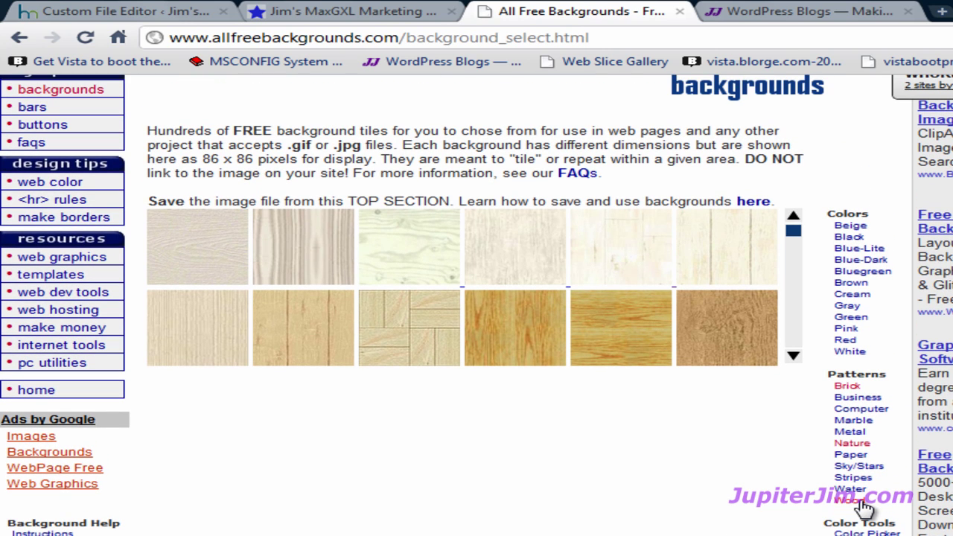
right_click(610, 245)
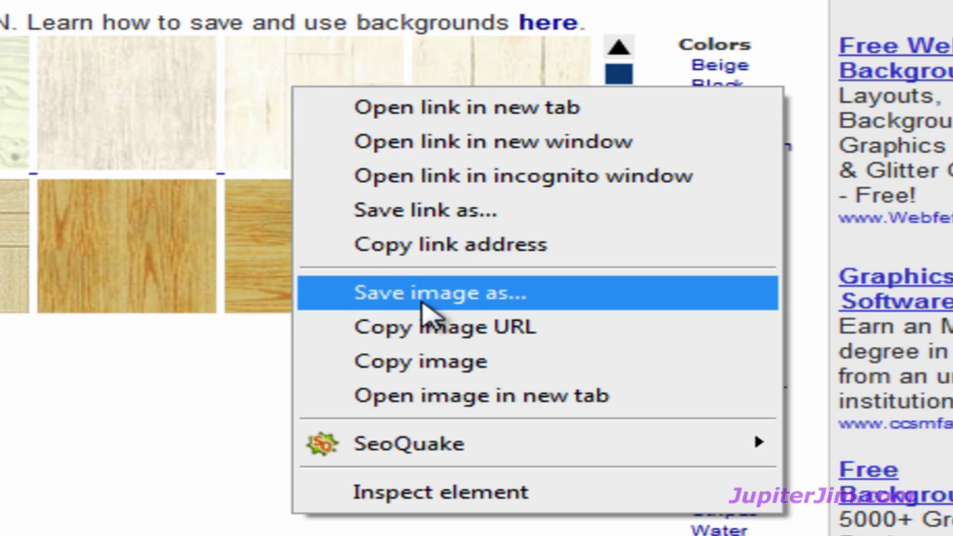
click(61, 500)
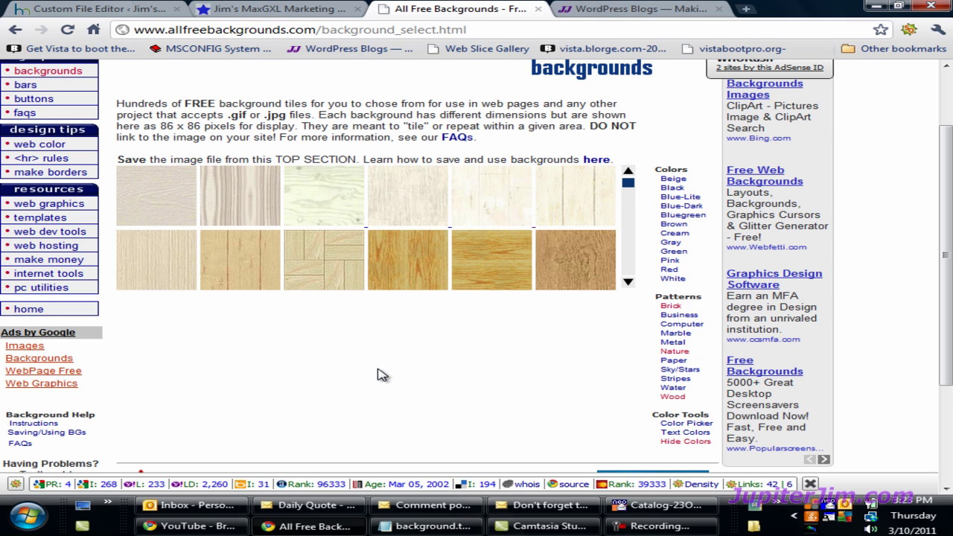
Open wood026 in the Media Library and select its uploads/2011/03 file URL.
click(41, 10)
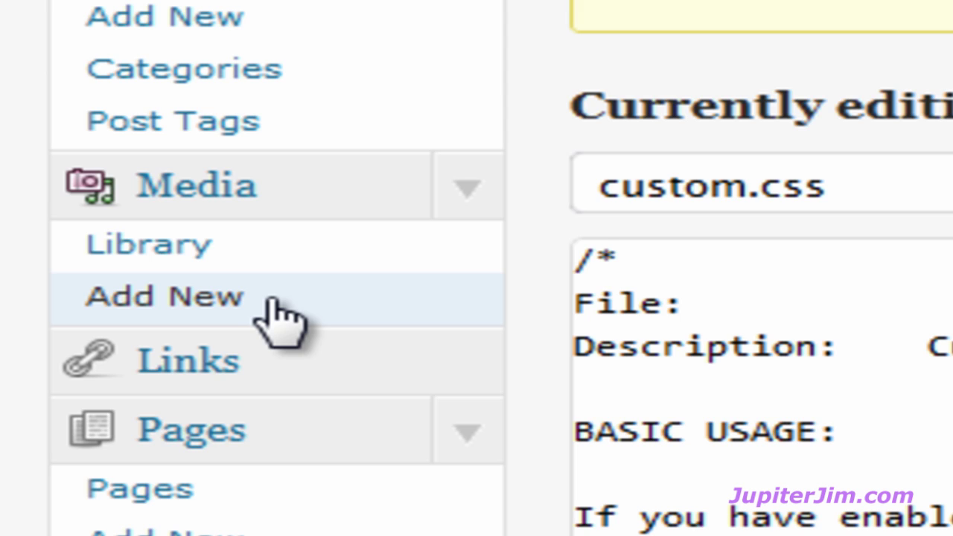
click(171, 267)
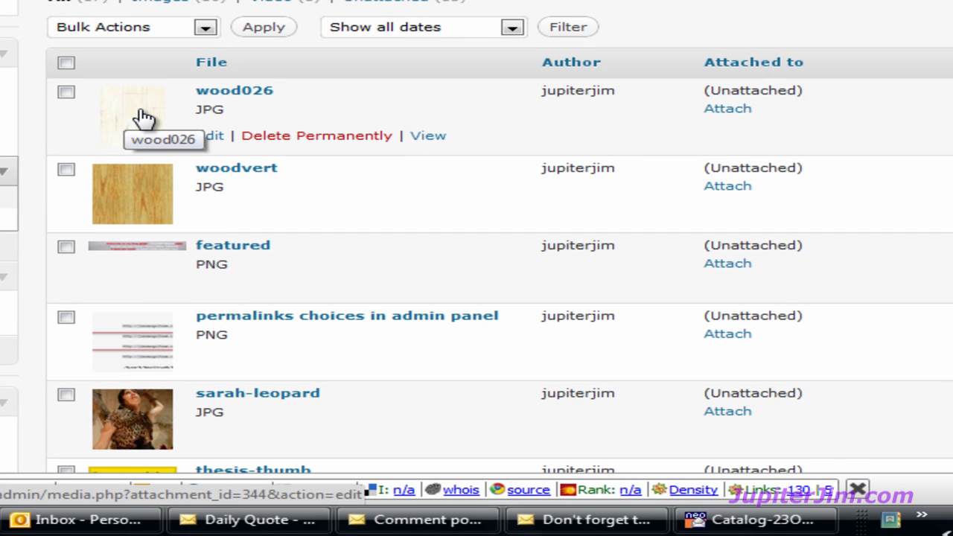
click(246, 92)
scroll(476, 245, down, 3)
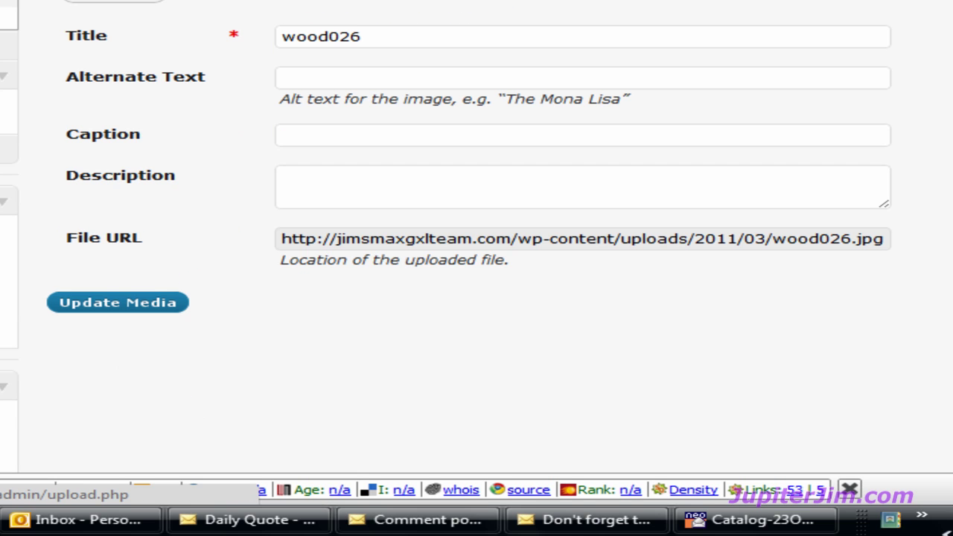
triple_click(588, 242)
key(ctrl+c)
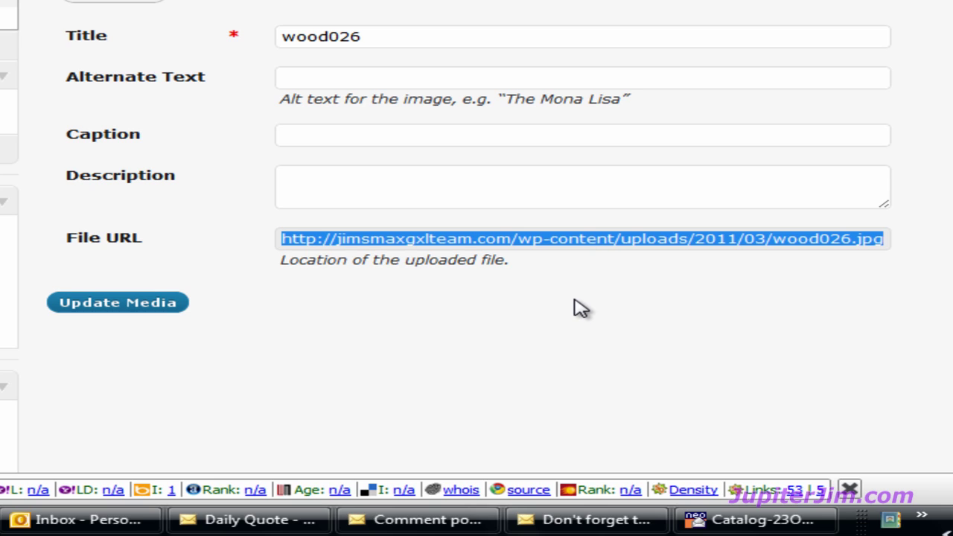
click(375, 372)
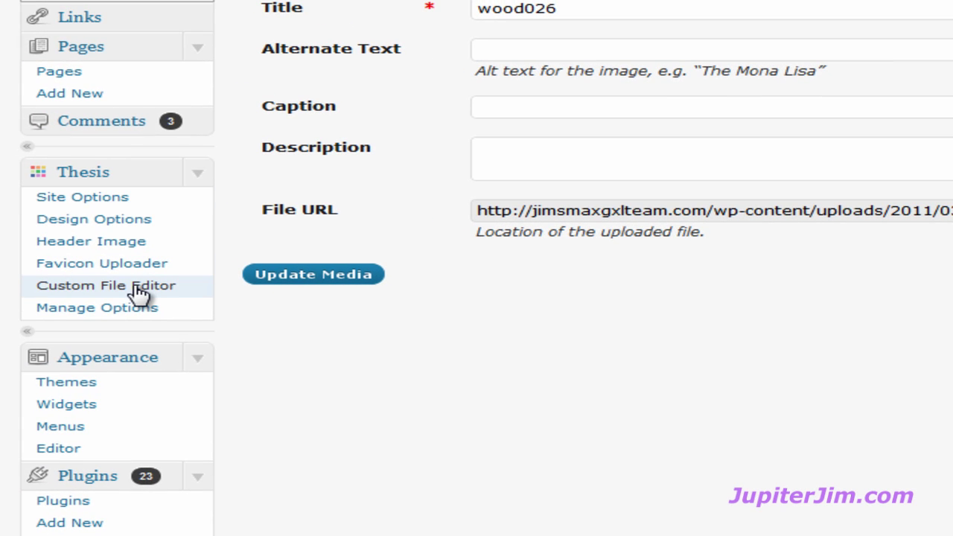
Replace the #content_box url() placeholder in custom.css with the wood026.jpg URL and save.
click(138, 289)
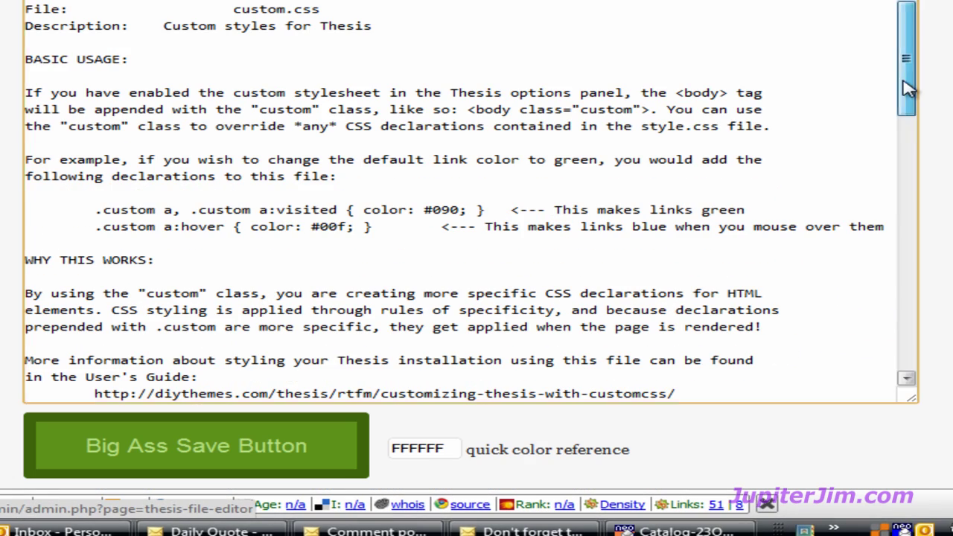
drag(952, 111, 952, 391)
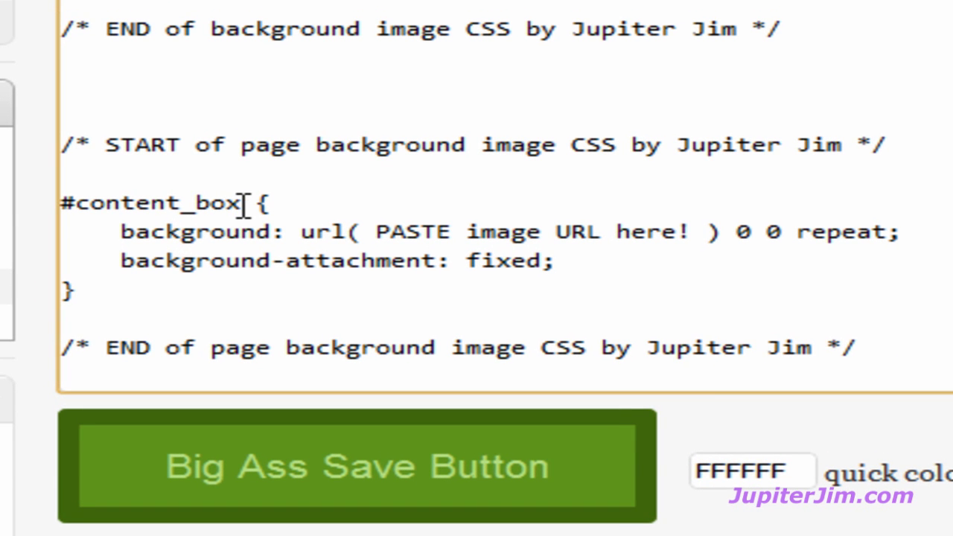
drag(244, 202, 64, 215)
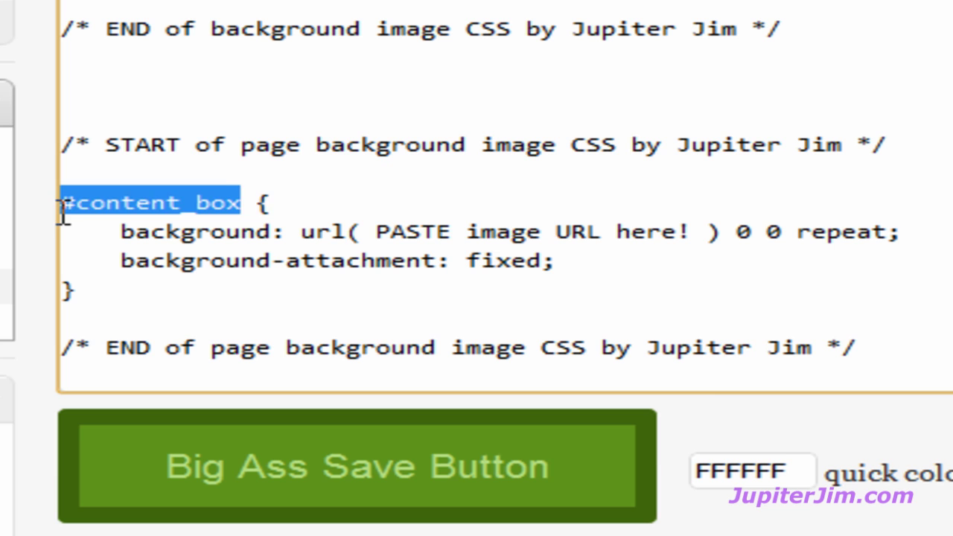
triple_click(61, 211)
click(674, 186)
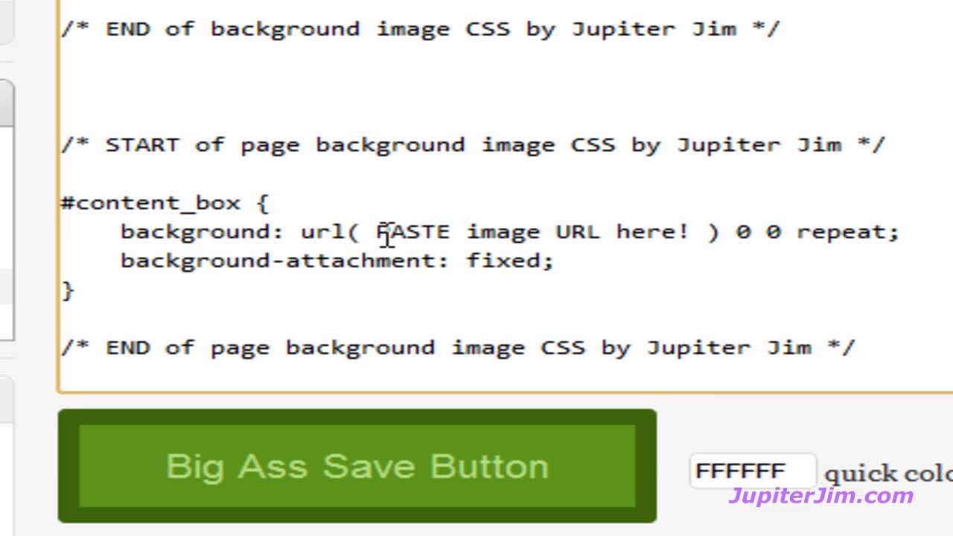
drag(378, 233, 541, 246)
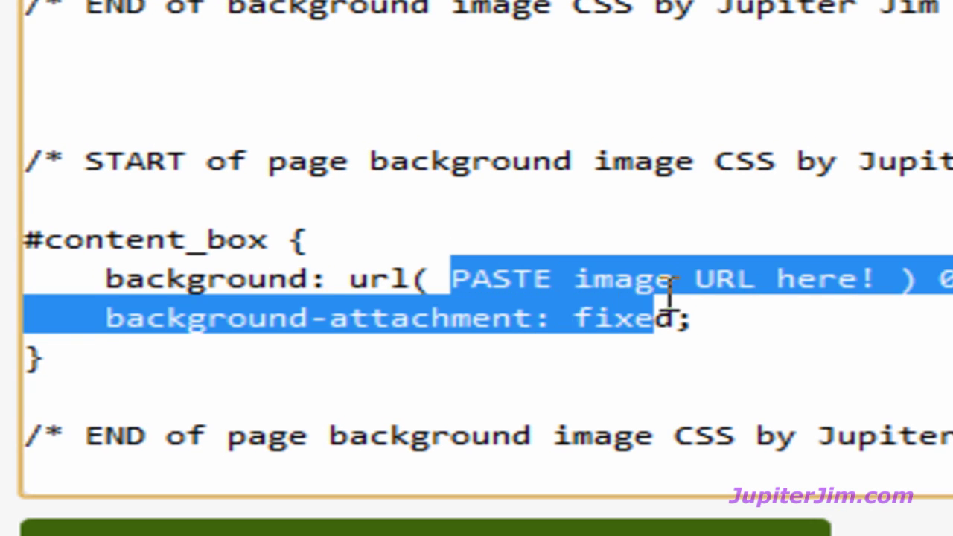
drag(668, 290, 878, 283)
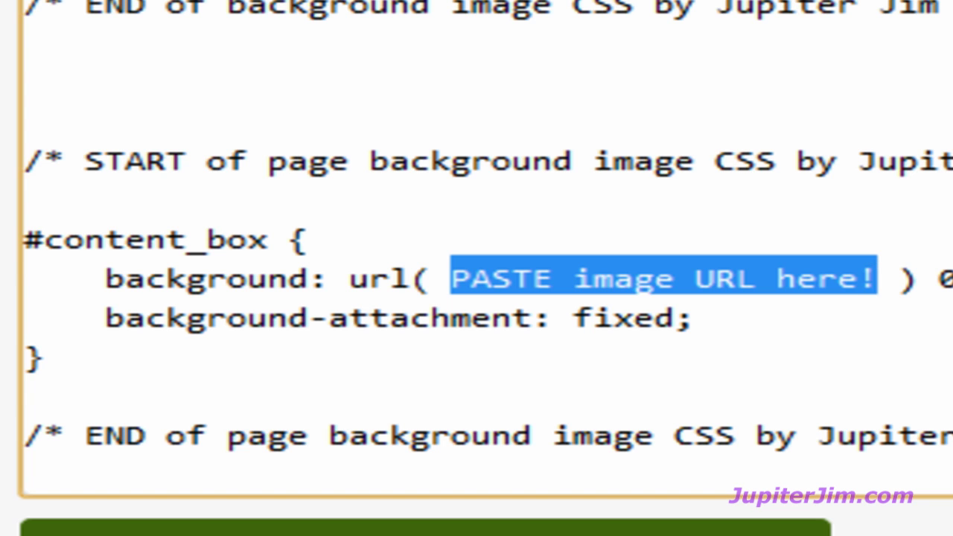
key(ctrl+v)
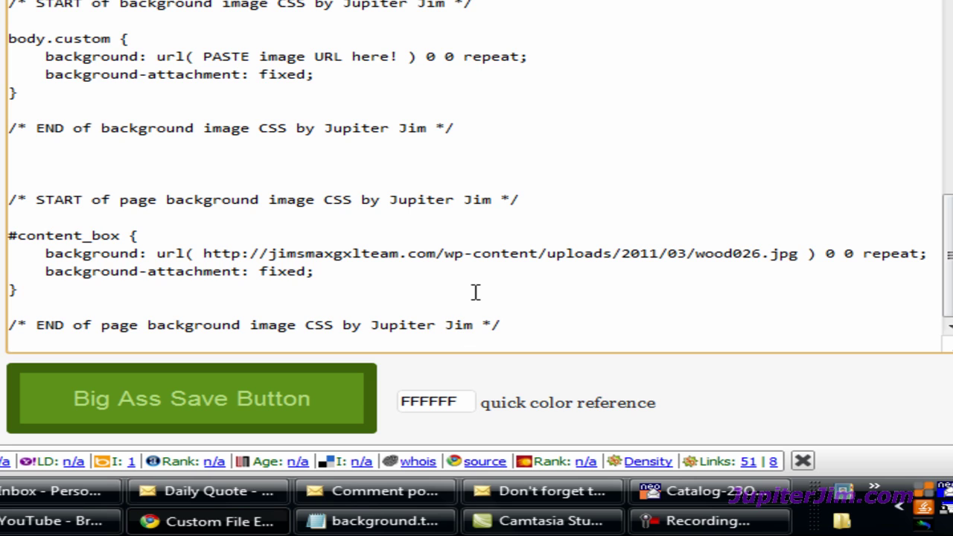
click(197, 407)
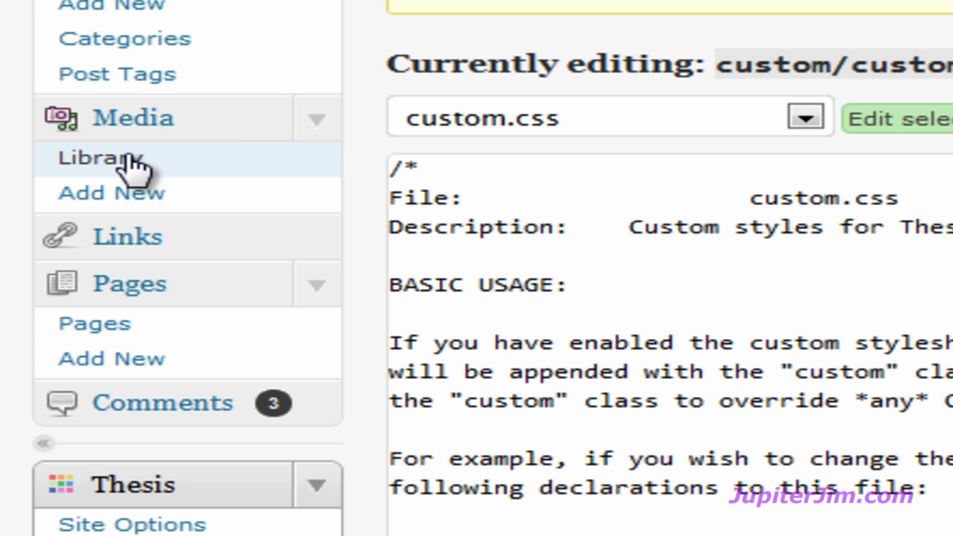
Open the woodvert image in the Media Library and copy its full file URL.
click(133, 165)
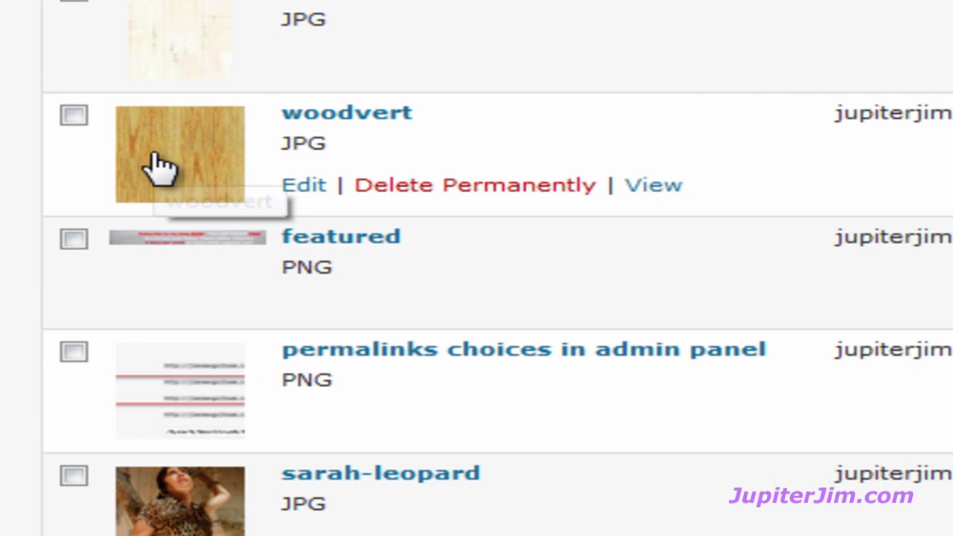
click(368, 114)
scroll(376, 127, down, 3)
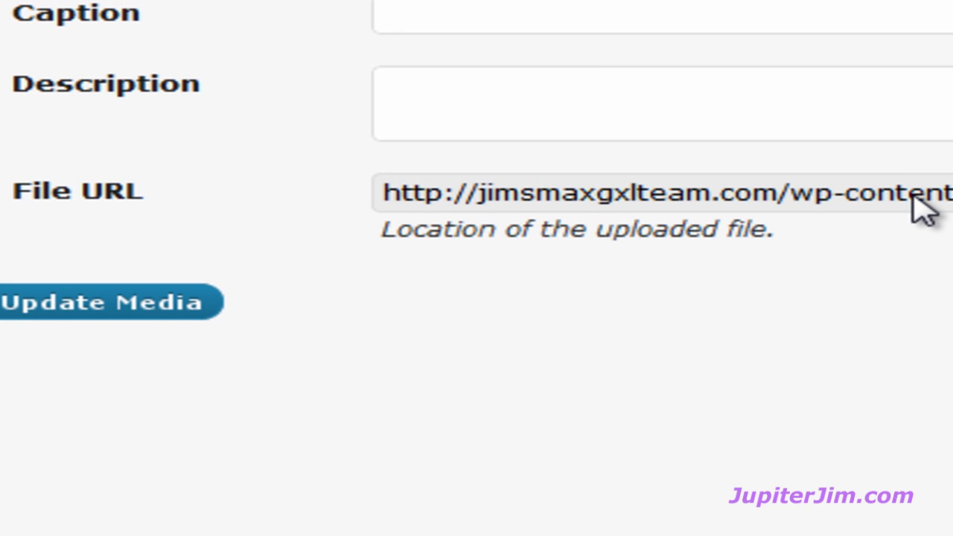
triple_click(914, 198)
key(ctrl+c)
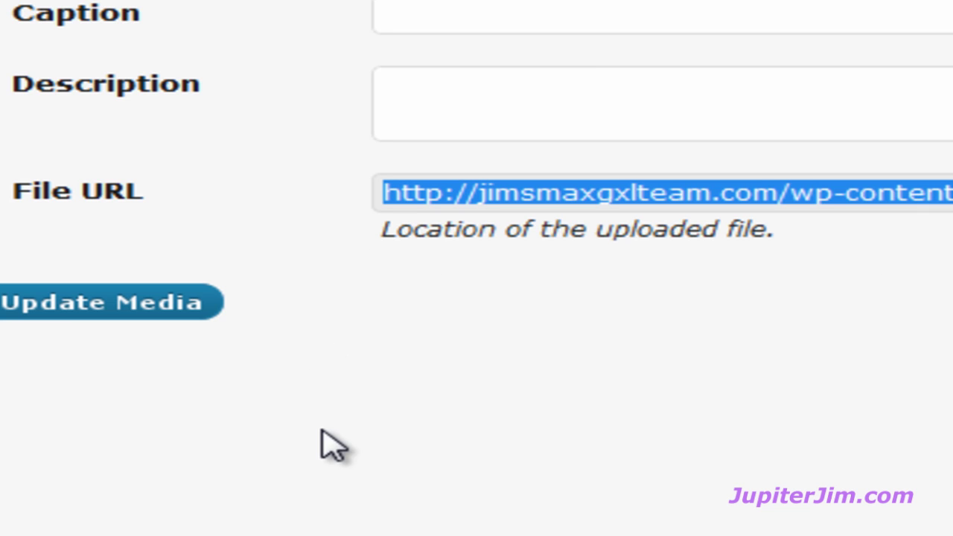
click(576, 380)
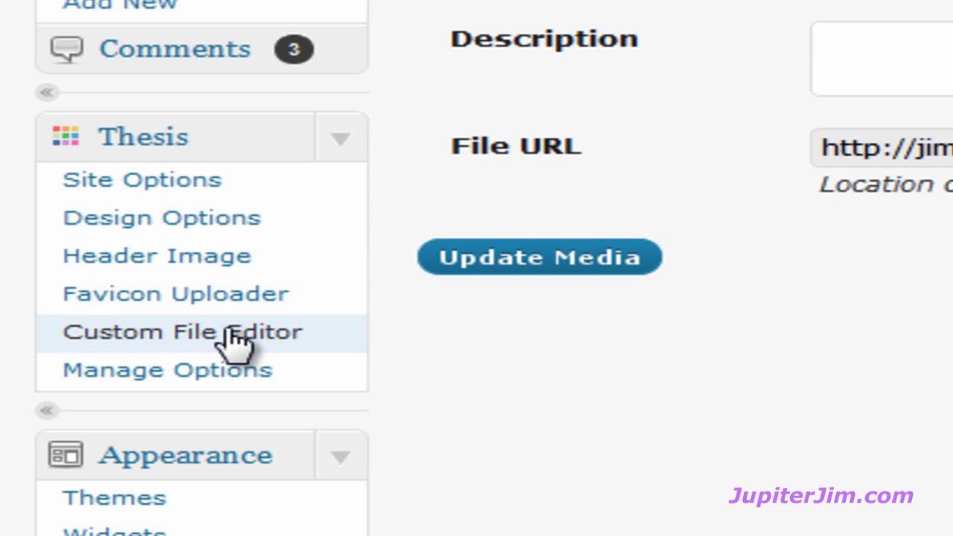
Paste the woodvert URL over 'PASTE image URL here!' in the body.custom background rule.
click(235, 334)
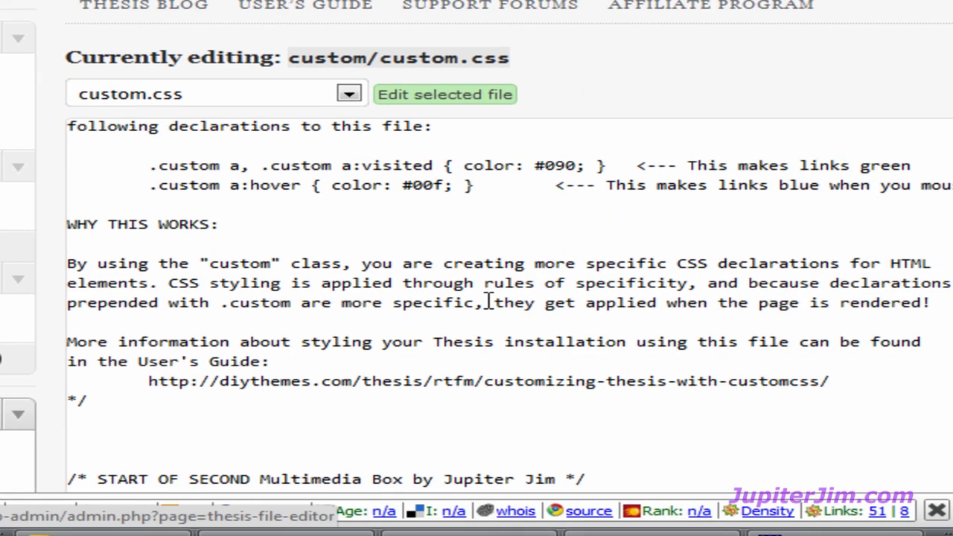
scroll(476, 268, down, 3)
scroll(506, 197, down, 10)
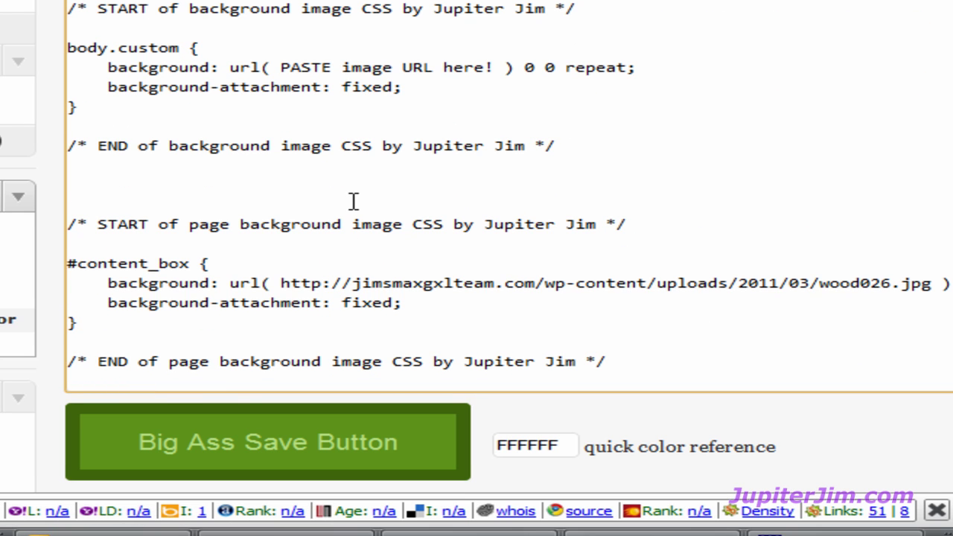
drag(179, 48, 83, 54)
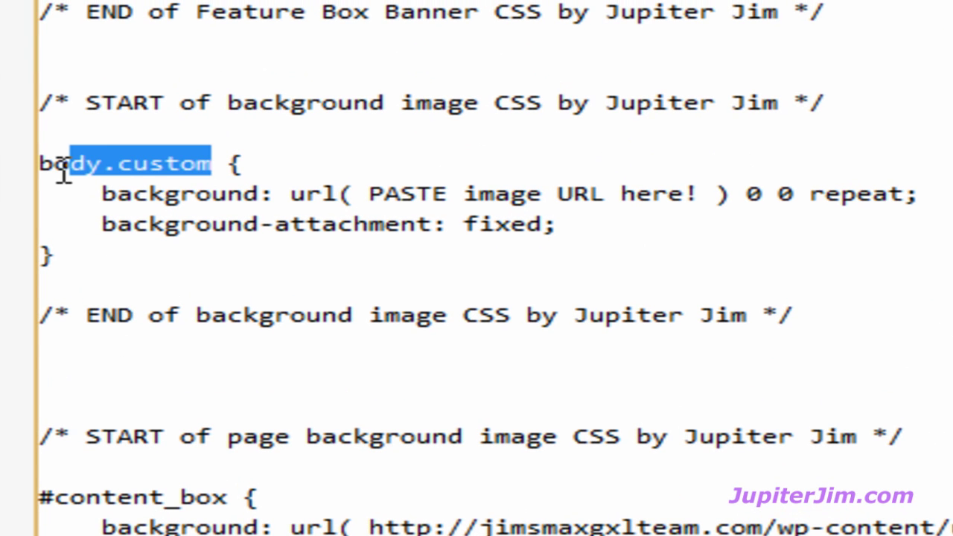
drag(64, 172, 57, 170)
drag(368, 193, 699, 195)
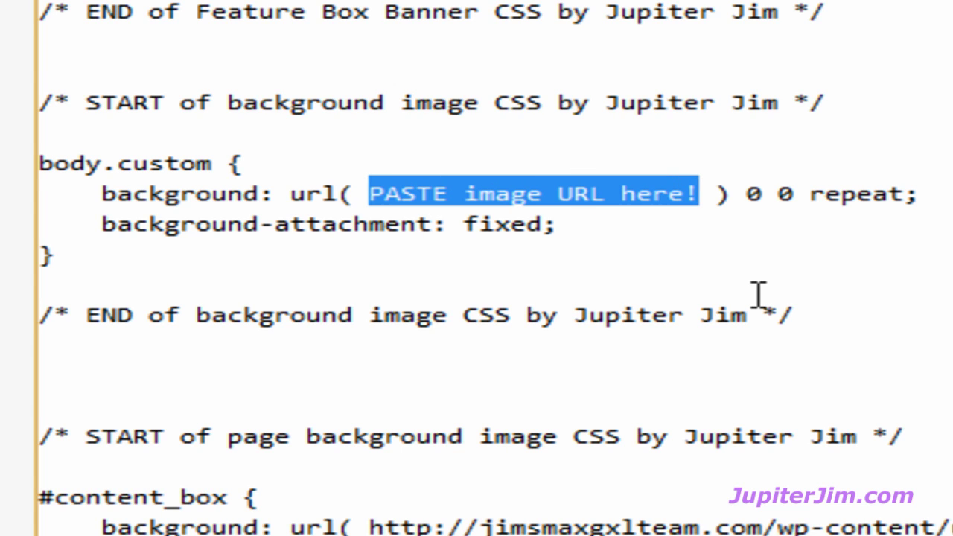
key(ctrl+v)
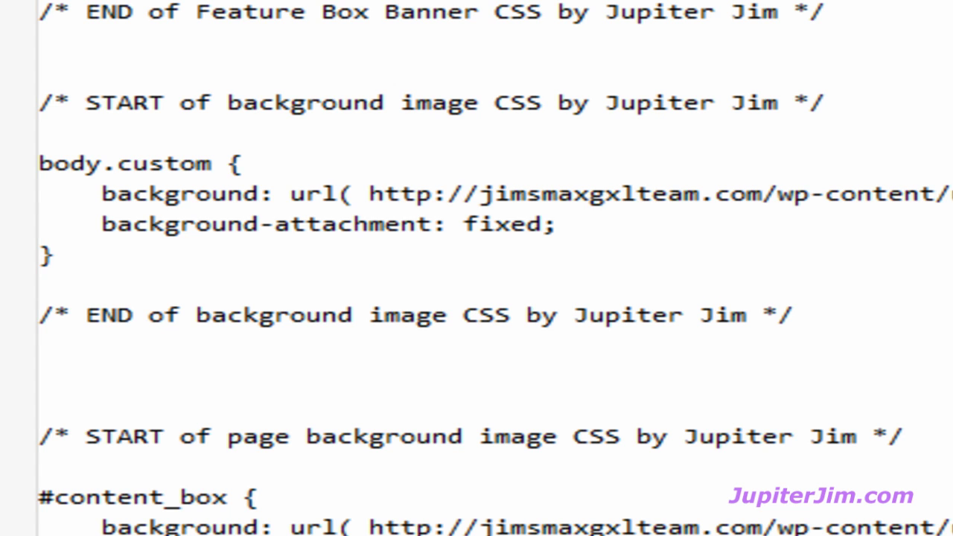
scroll(350, 417, down, 5)
Save custom.css and reload the live blog to apply the new backgrounds.
click(350, 484)
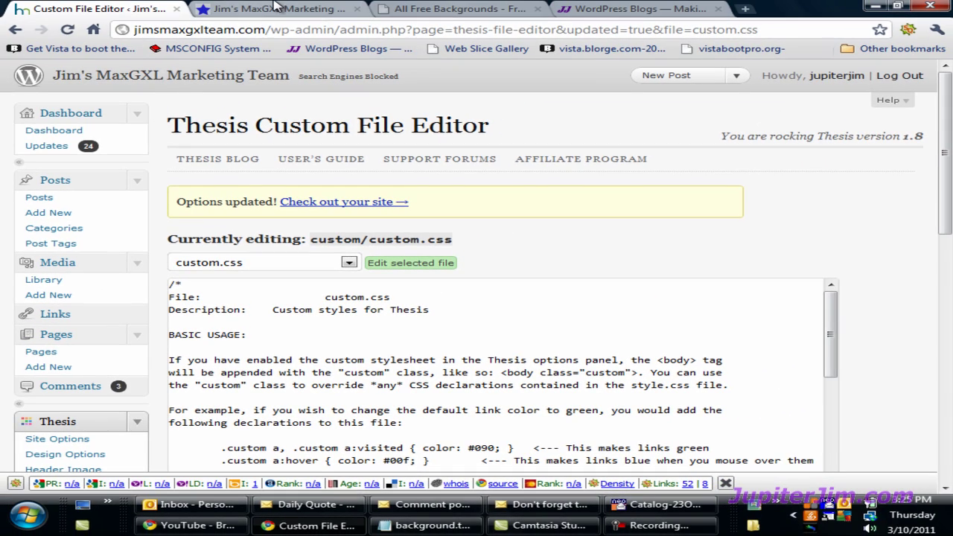
click(277, 9)
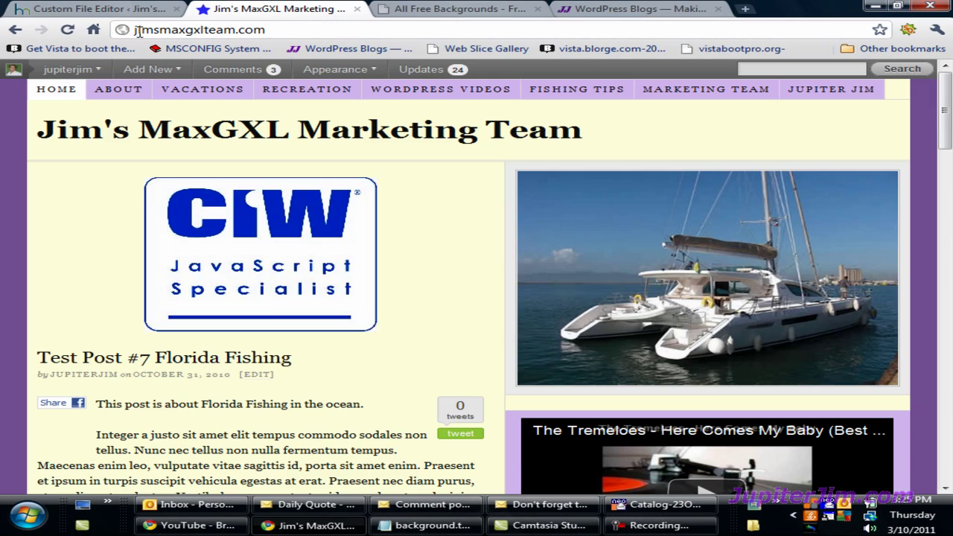
click(67, 30)
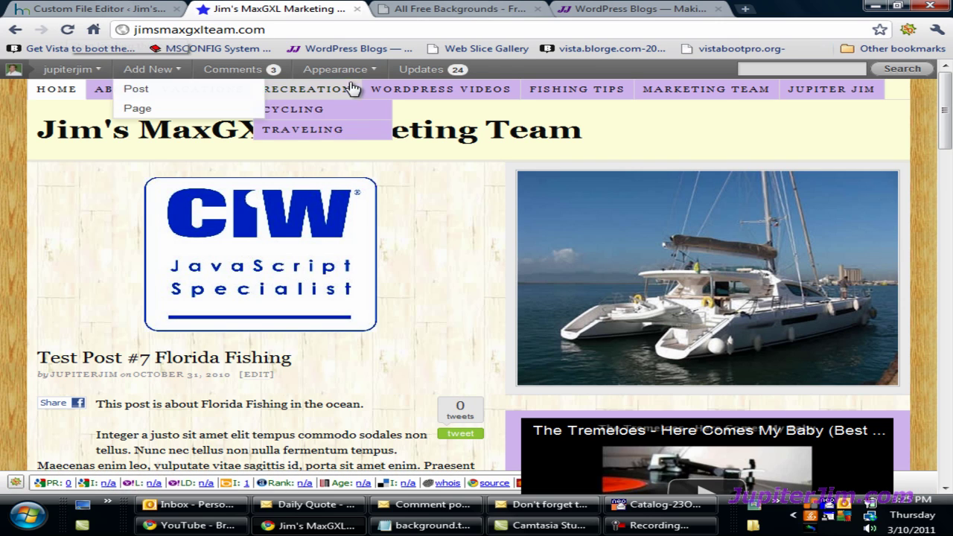
Scroll through the reloaded blog to check the tiled wood backgrounds behind the site and content.
mouse_move(947, 105)
mouse_down()
mouse_move(943, 476)
mouse_move(947, 119)
mouse_up()
click(754, 483)
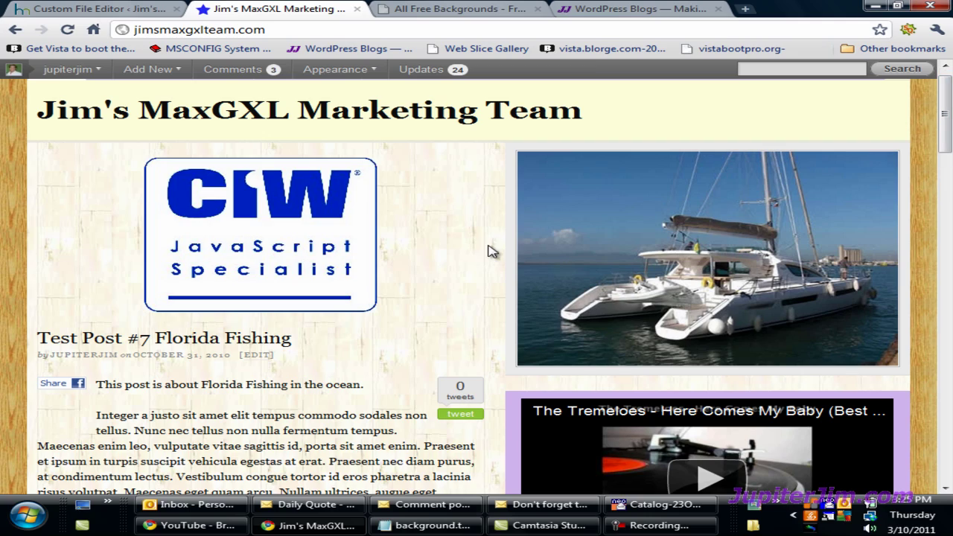
scroll(404, 270, down, 5)
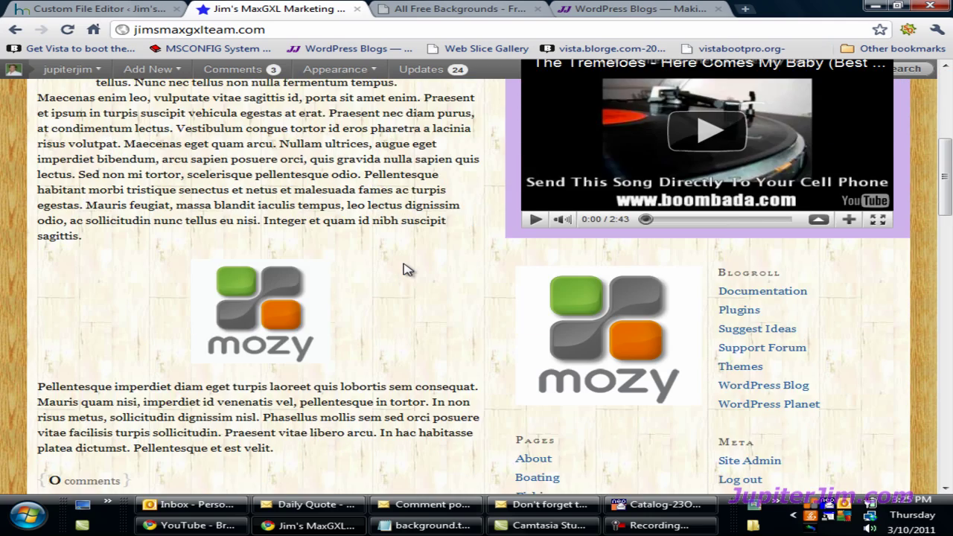
scroll(404, 270, down, 5)
scroll(646, 300, down, 4)
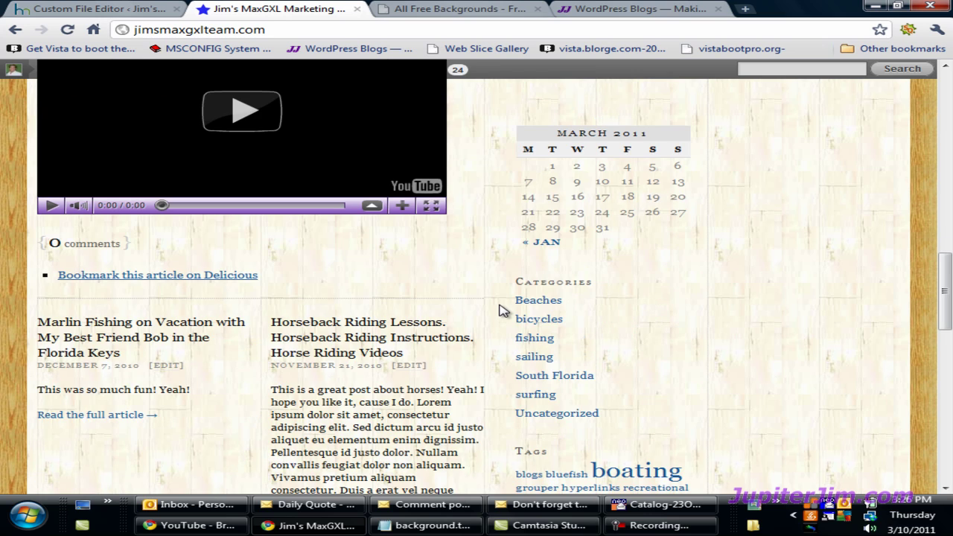
scroll(504, 311, up, 4)
scroll(504, 311, up, 3)
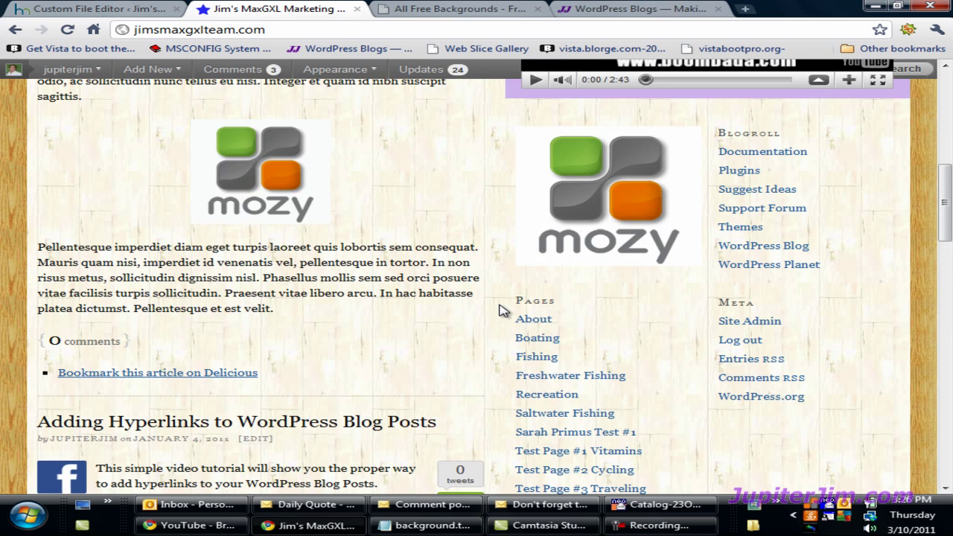
scroll(500, 306, up, 1)
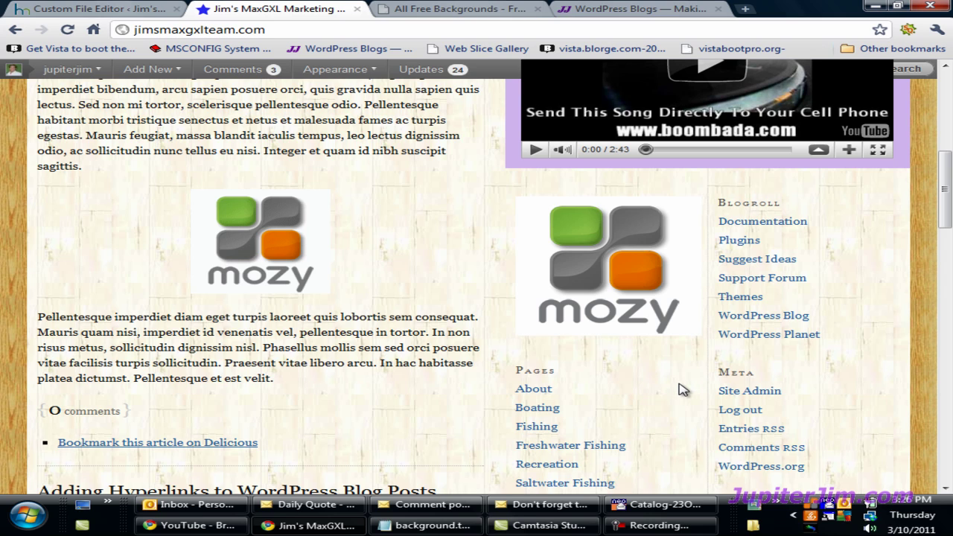
Change the page-background selector in custom.css from #content_box to #content and save.
click(59, 9)
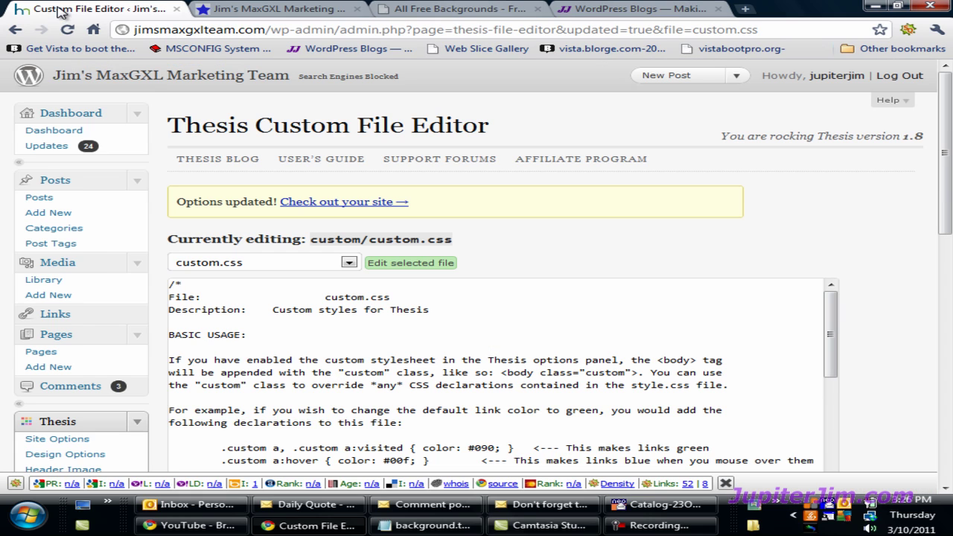
drag(944, 149, 944, 225)
drag(834, 126, 833, 322)
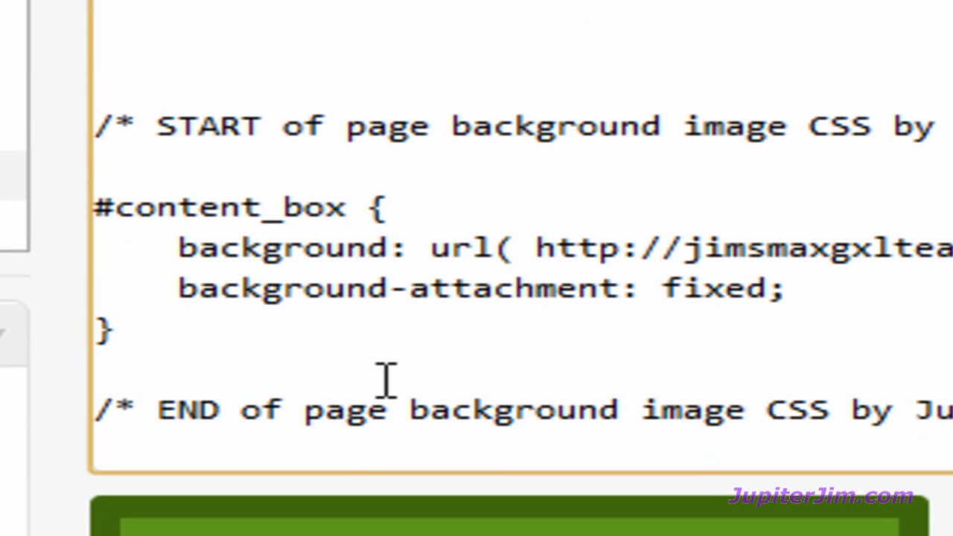
key(BackSpace)
key(BackSpace)
key(BackSpace)
key(BackSpace)
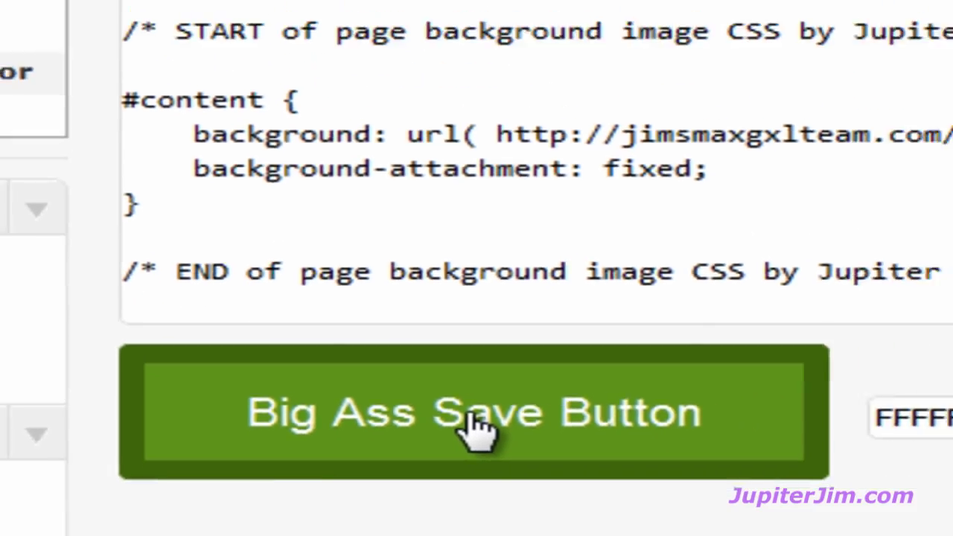
click(476, 428)
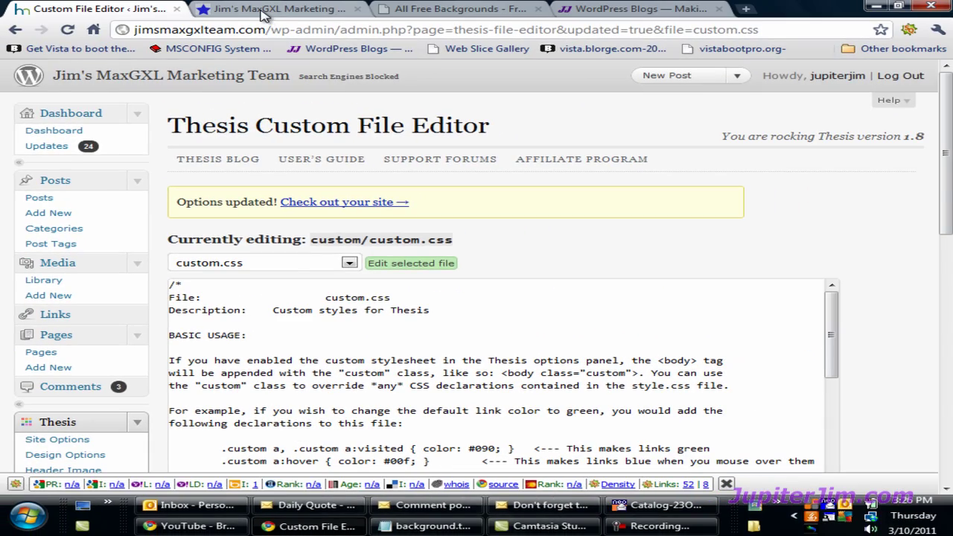
click(263, 14)
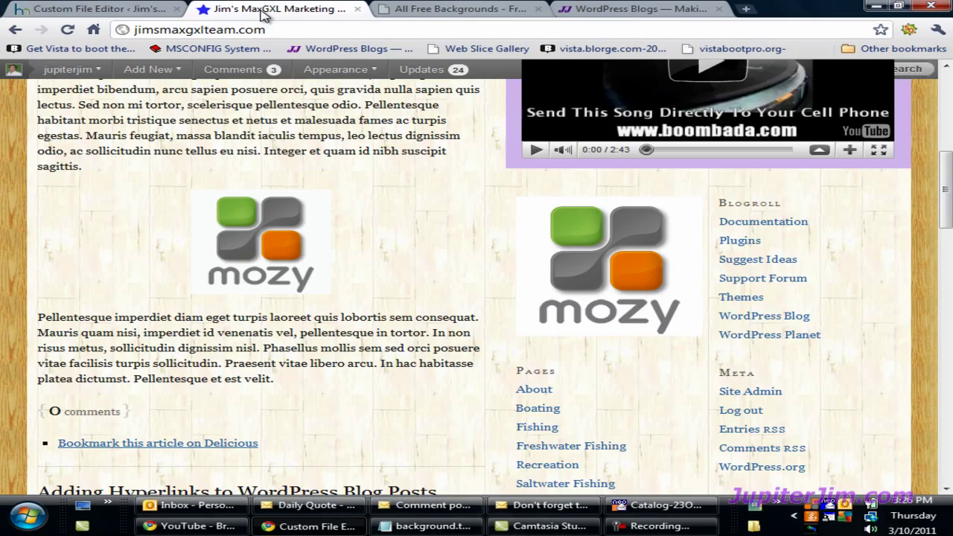
click(66, 30)
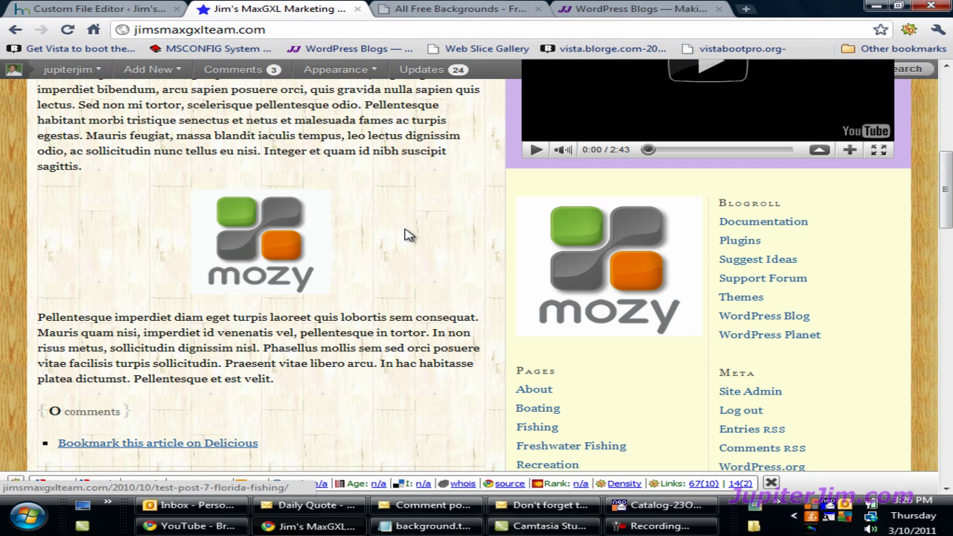
scroll(408, 236, down, 10)
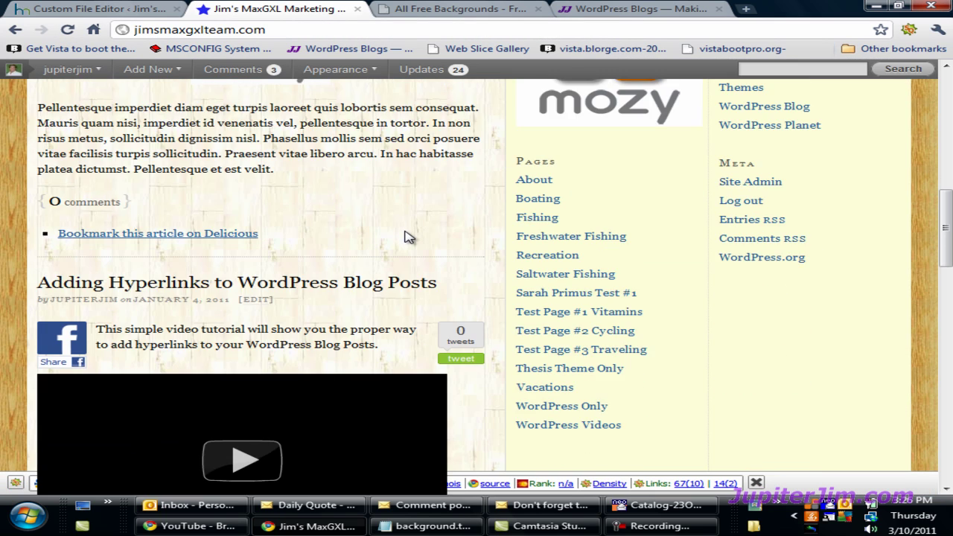
scroll(408, 236, up, 15)
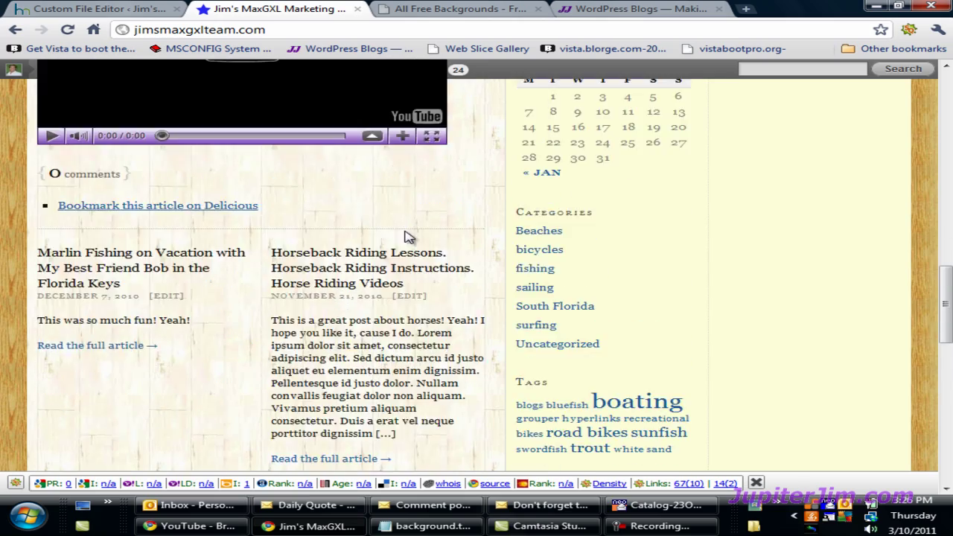
scroll(752, 236, up, 10)
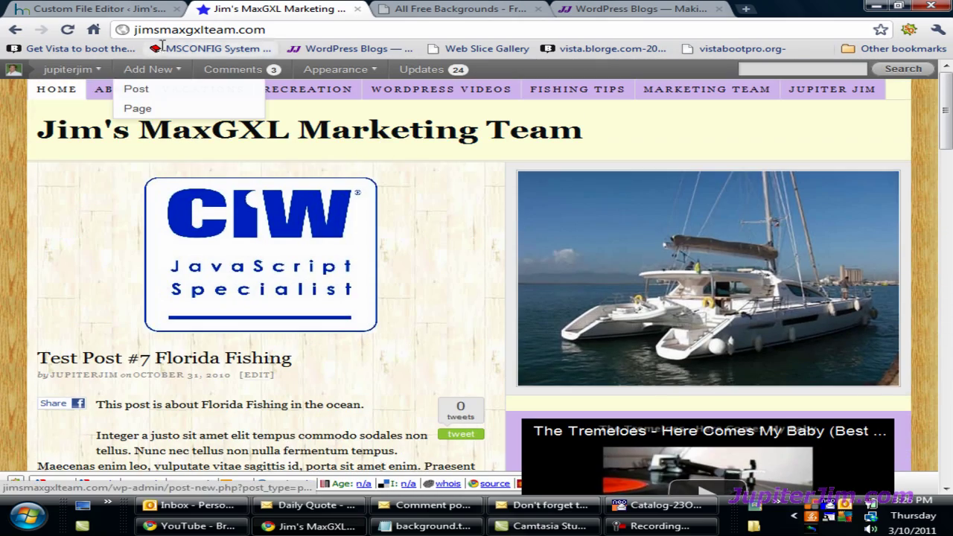
click(133, 10)
Append '_box' to the #content selector in custom.css and save the stylesheet.
scroll(304, 262, down, 1)
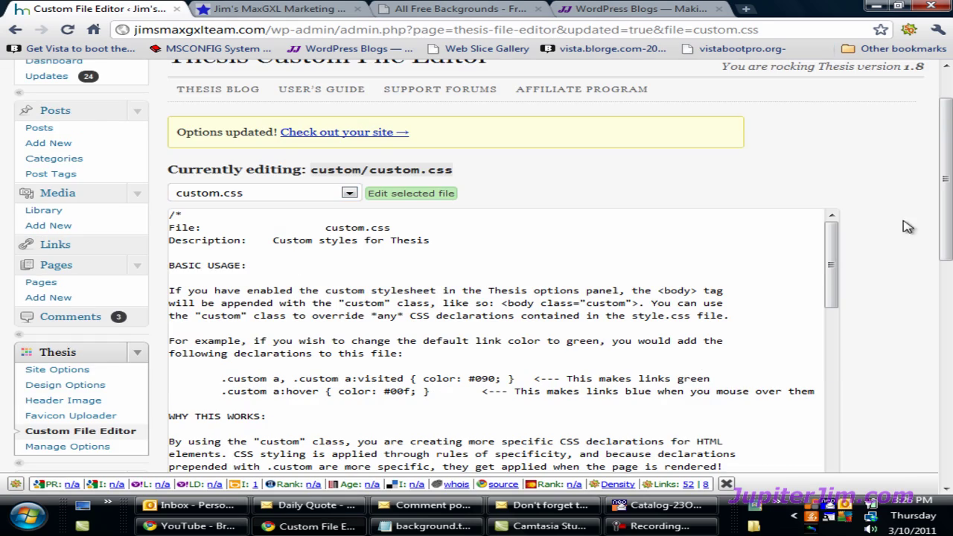
scroll(907, 230, down, 3)
drag(835, 97, 844, 315)
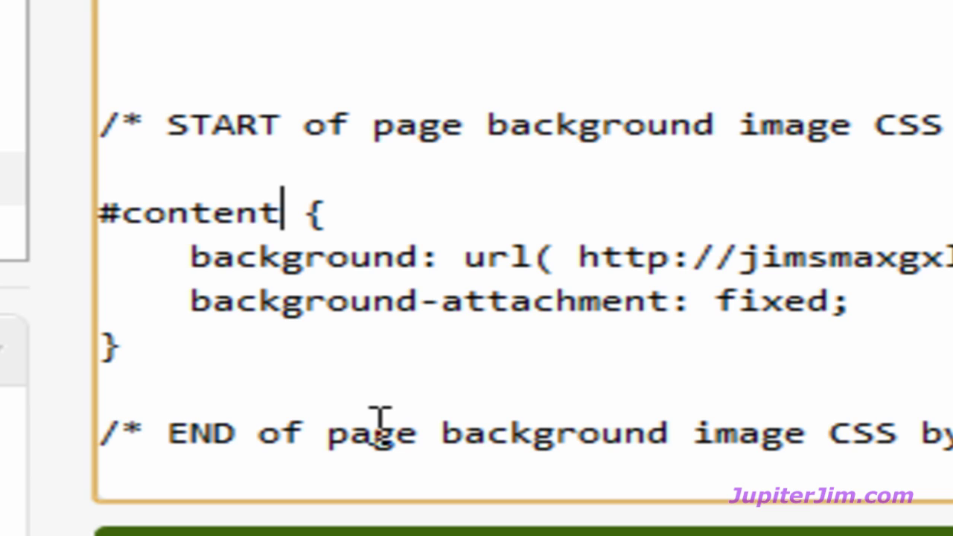
text(_box)
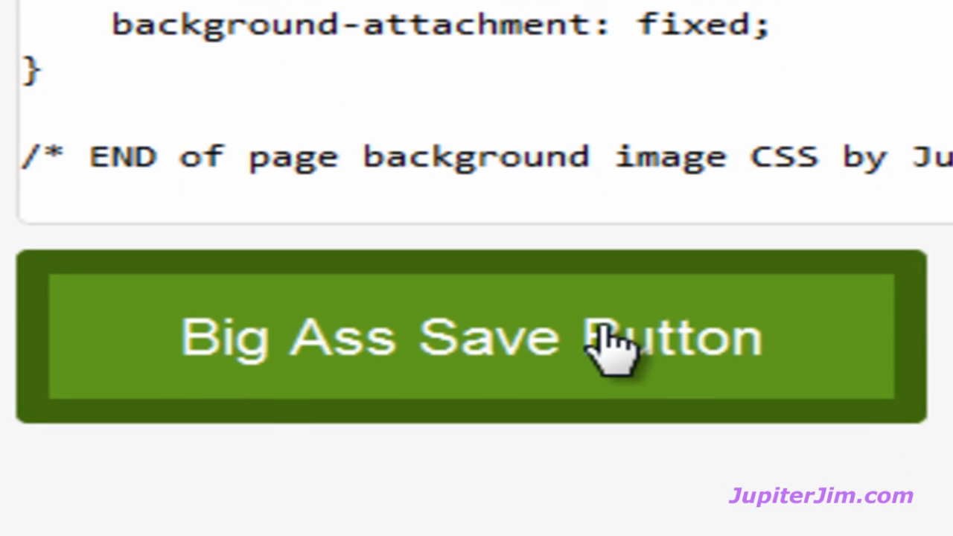
click(610, 342)
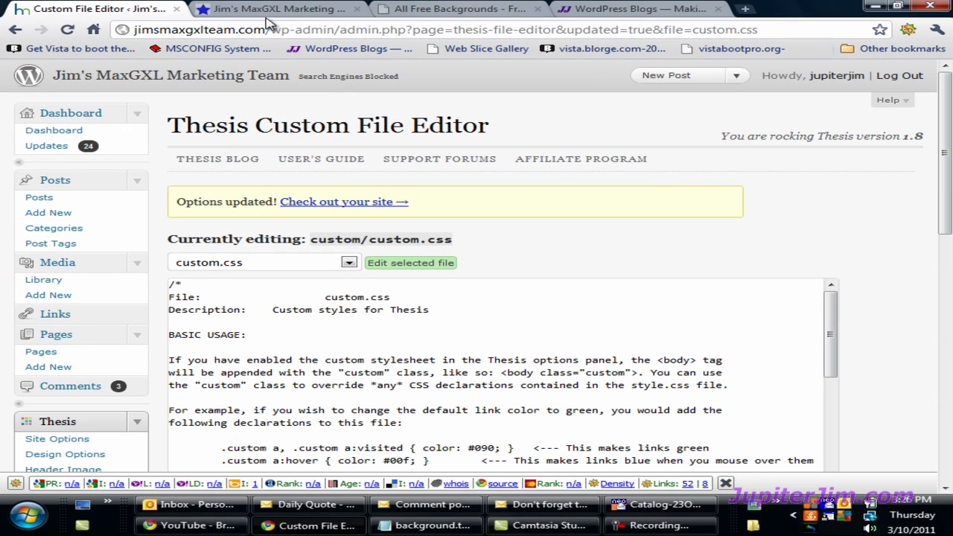
click(269, 11)
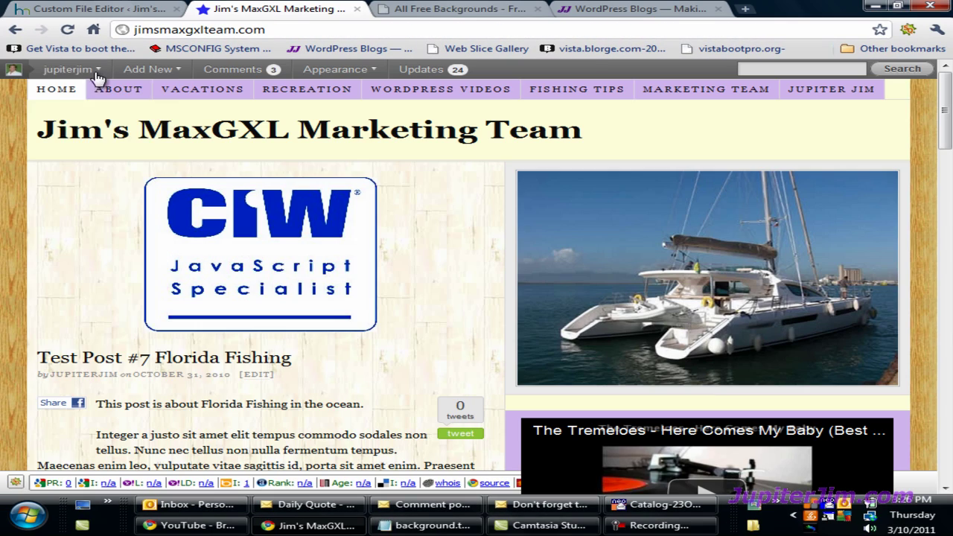
click(67, 30)
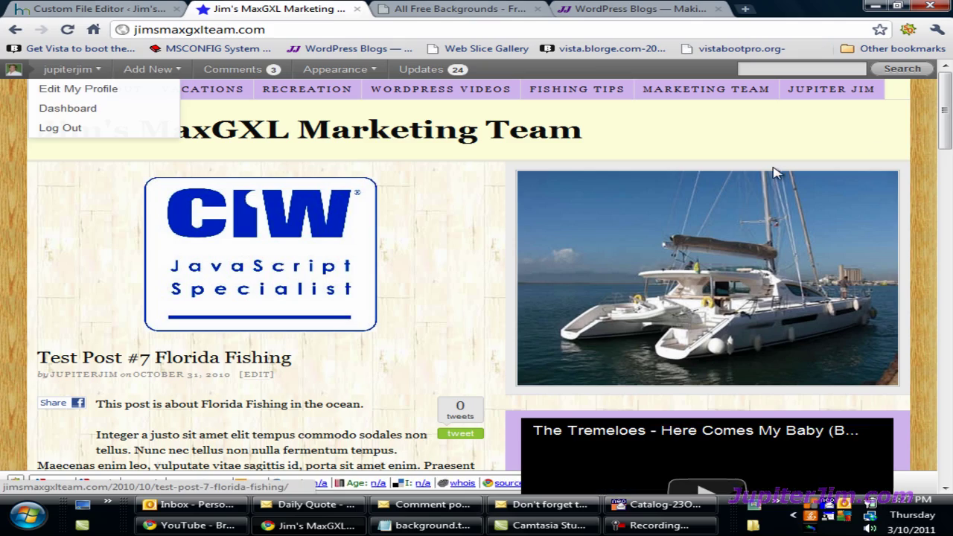
mouse_move(943, 111)
mouse_down()
mouse_move(945, 201)
mouse_move(944, 95)
mouse_up()
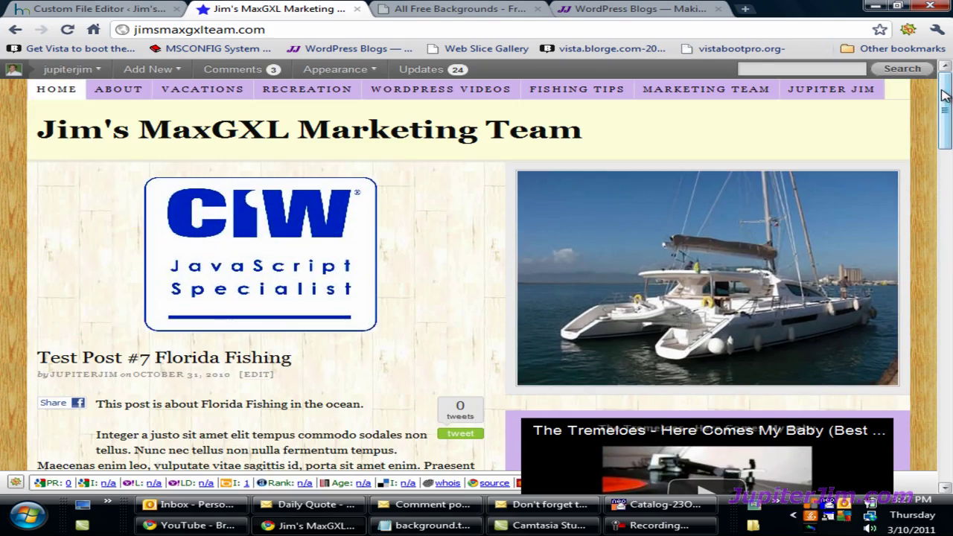
click(104, 11)
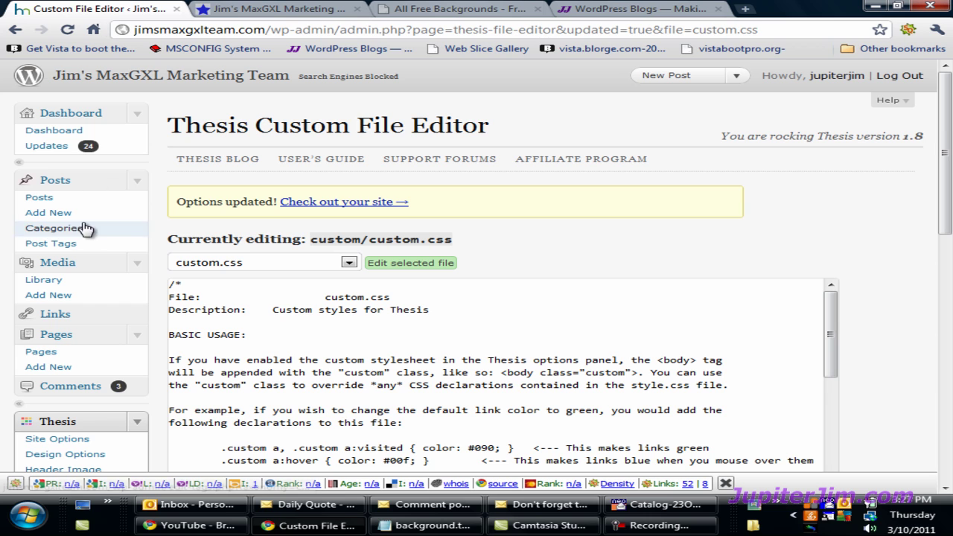
Choose Full-width framework under HTML Framework in Thesis Design Options.
scroll(92, 321, down, 2)
click(90, 320)
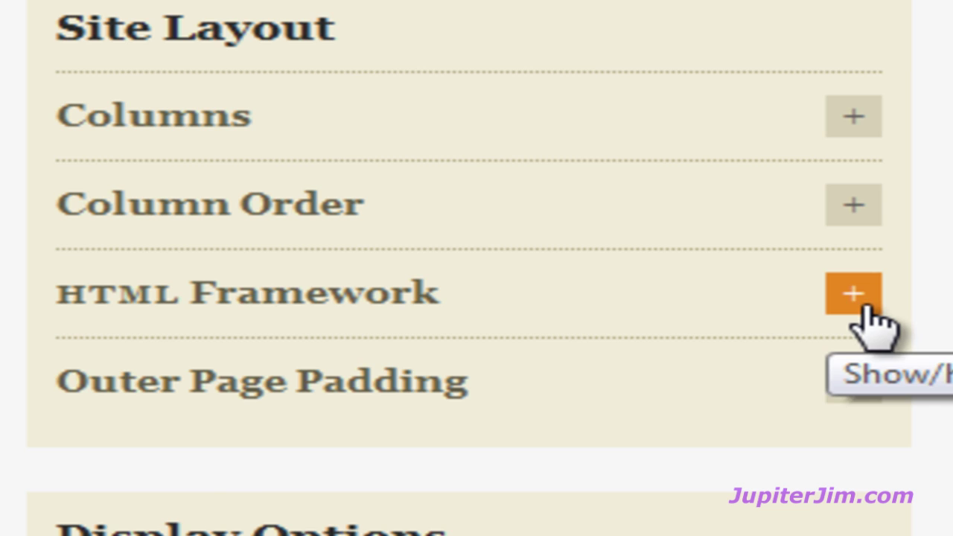
click(852, 294)
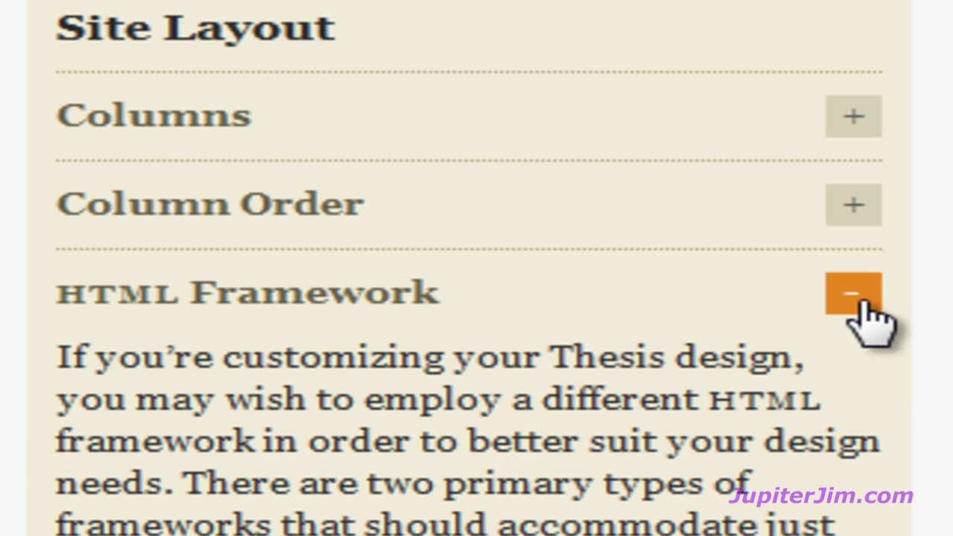
scroll(875, 324, down, 3)
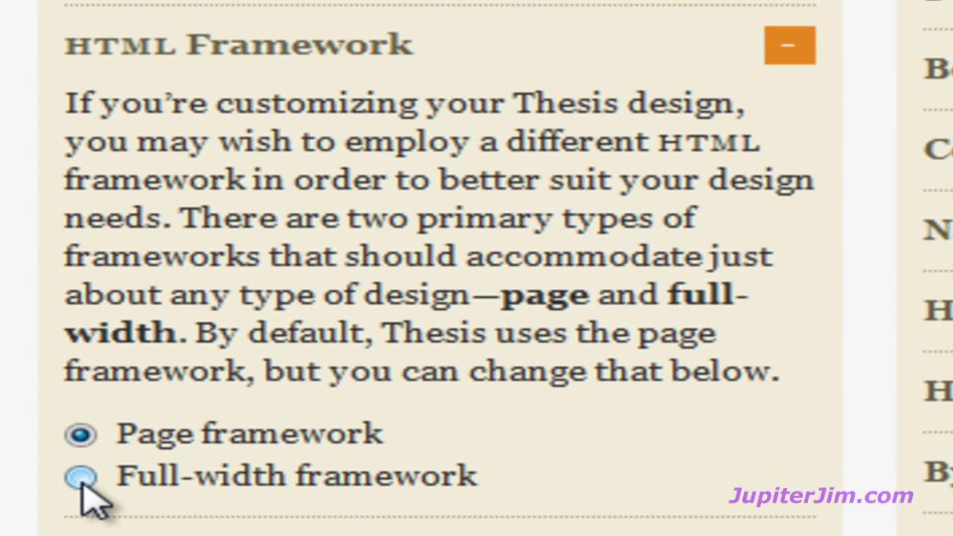
click(81, 477)
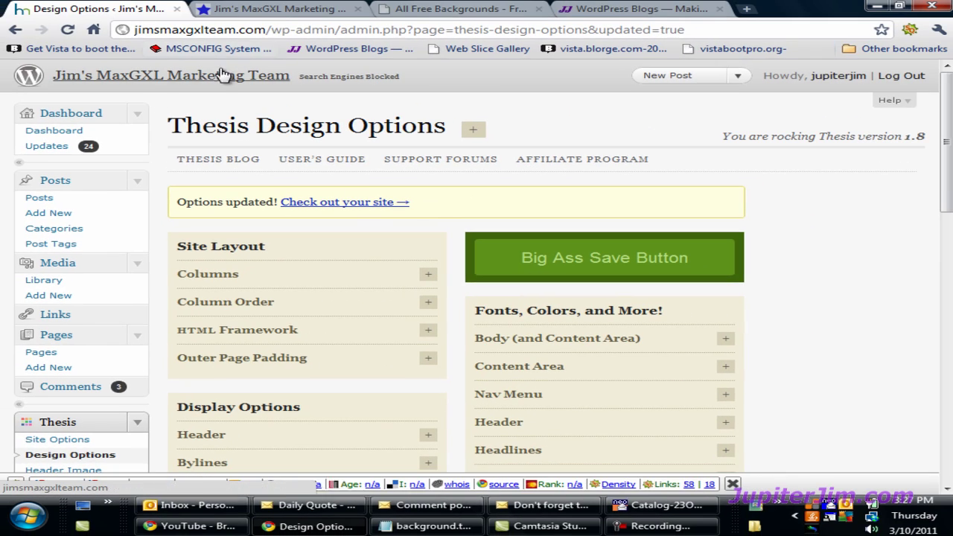
click(223, 74)
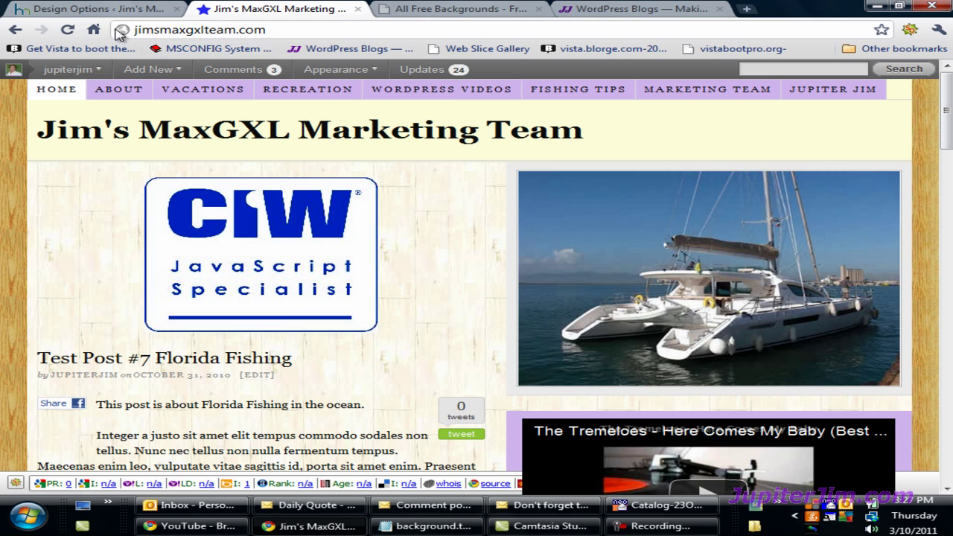
Reload the blog to view the full-width layout with its wood-grain header and footer.
click(66, 31)
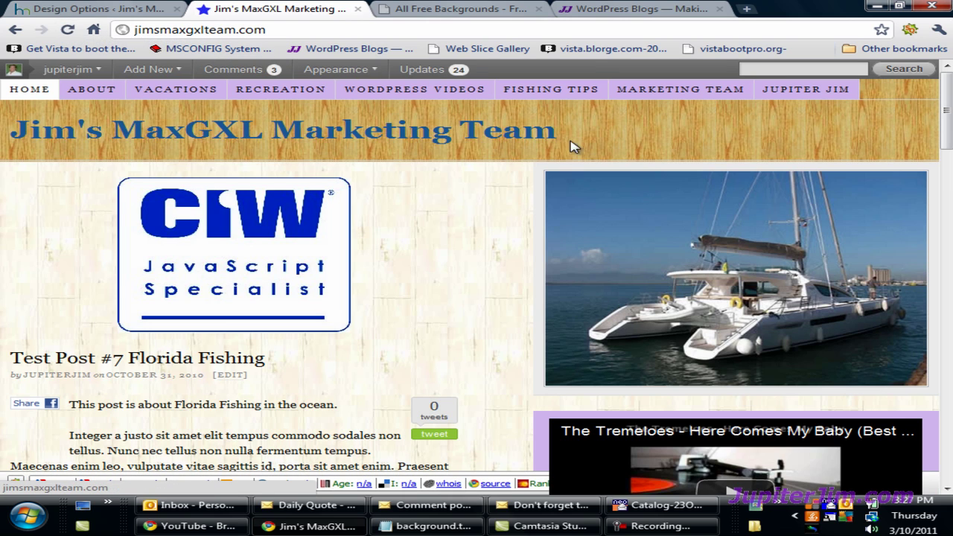
mouse_move(946, 111)
mouse_down()
mouse_move(948, 465)
mouse_move(947, 112)
mouse_up()
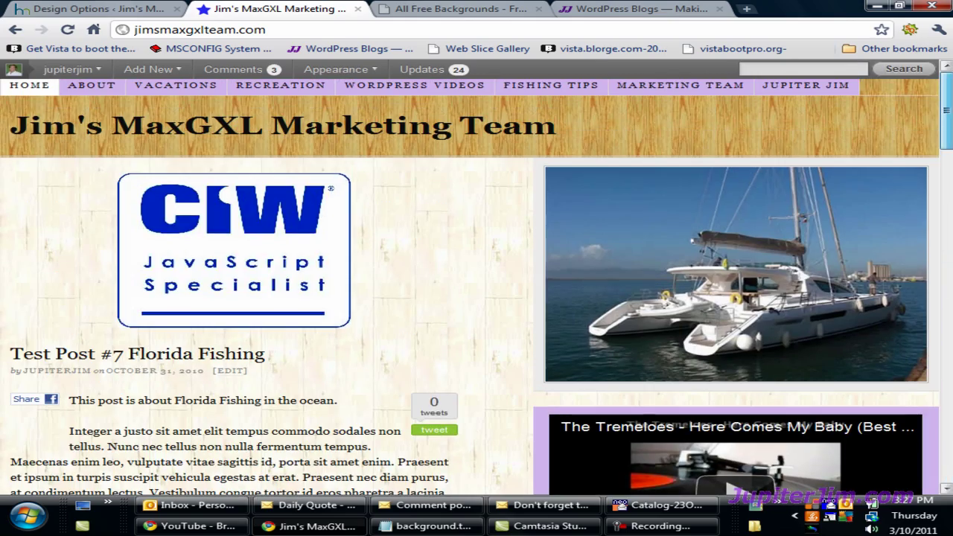